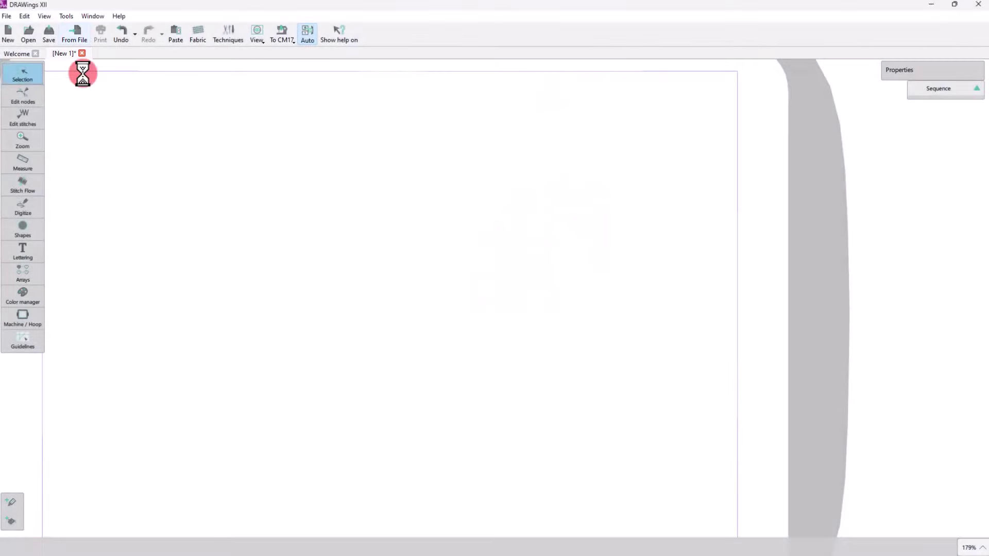
Step: Import the Fox-bitmap.png image into the design
key("ctrl+o")
left_click(88, 111)
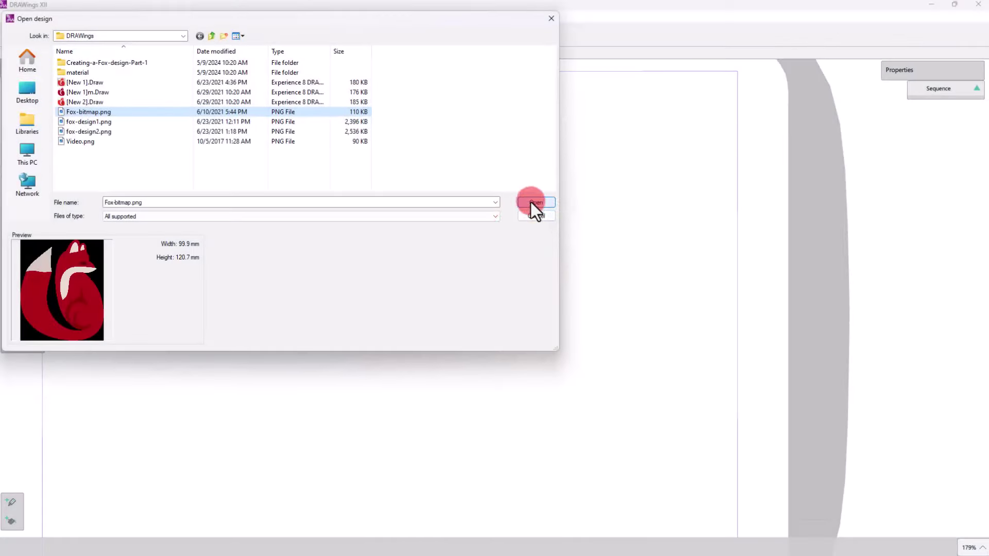
left_click(533, 201)
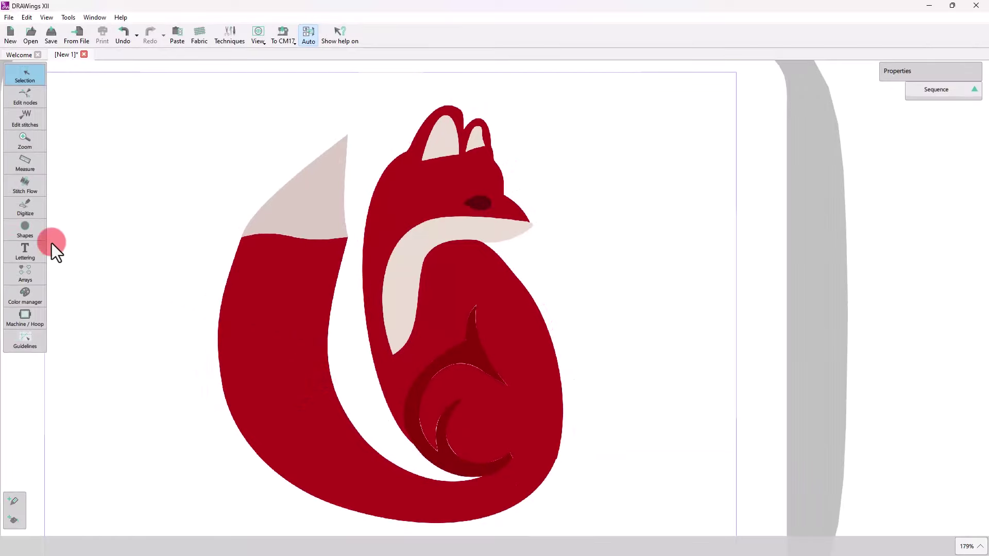
Step: Start a digitized outline shape along the red tail's outer edge, from the white tip's boundary down to the underside
left_click(29, 209)
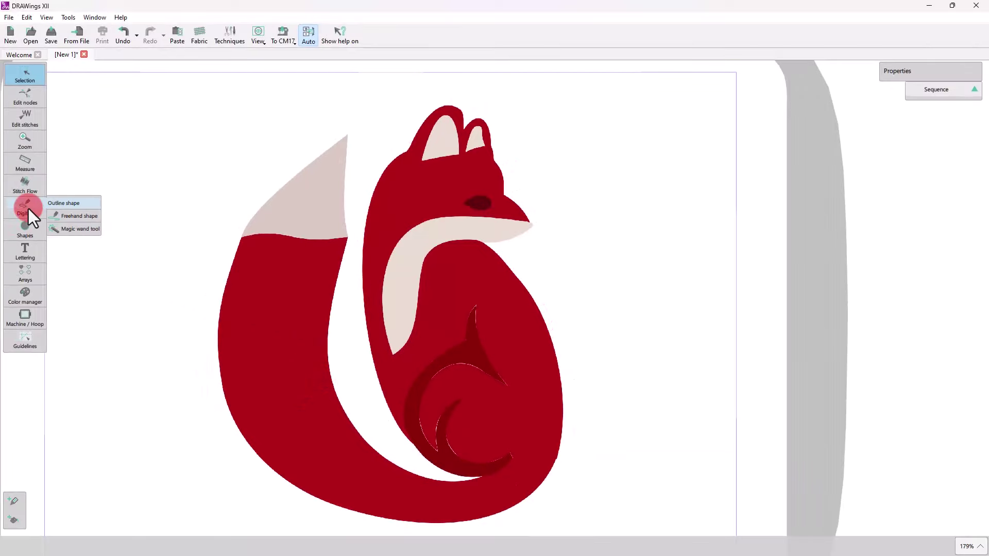
left_click(75, 205)
left_click(295, 244)
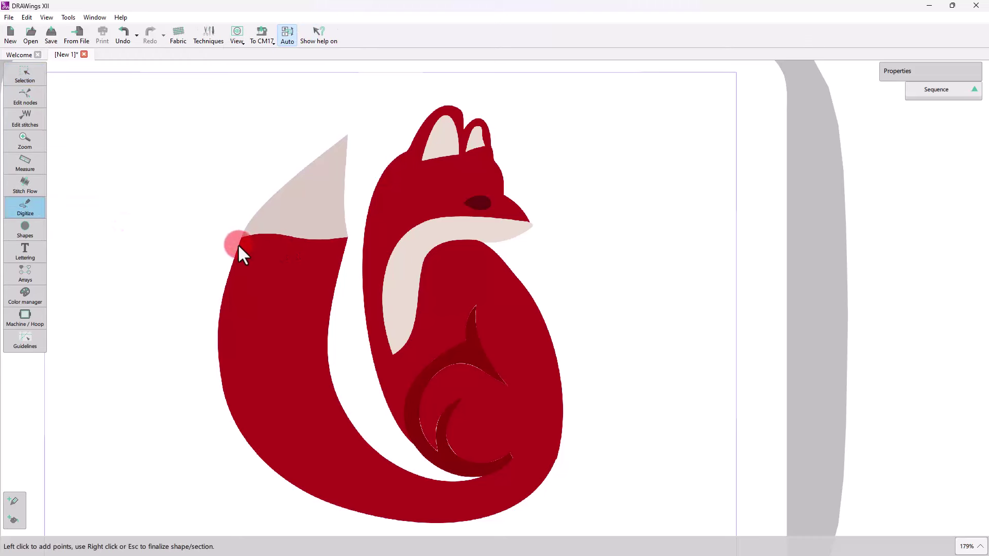
left_click(227, 257)
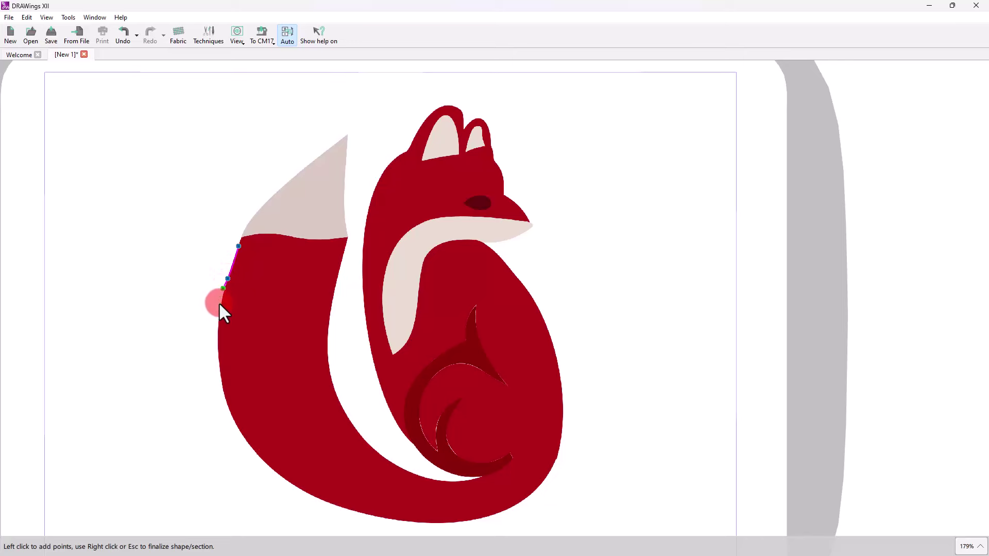
left_click(218, 320)
left_click(216, 380)
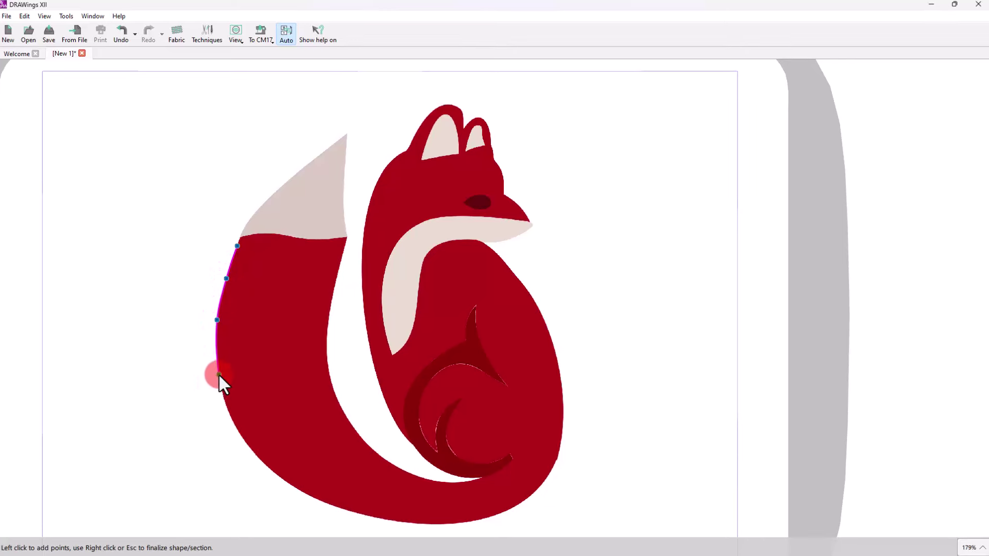
left_click(230, 415)
left_click(269, 469)
left_click(335, 507)
Step: Continue the outline along the tail's underside, up the fox's back and down to the chest patch's lower tip
scroll(391, 494, "down", 1)
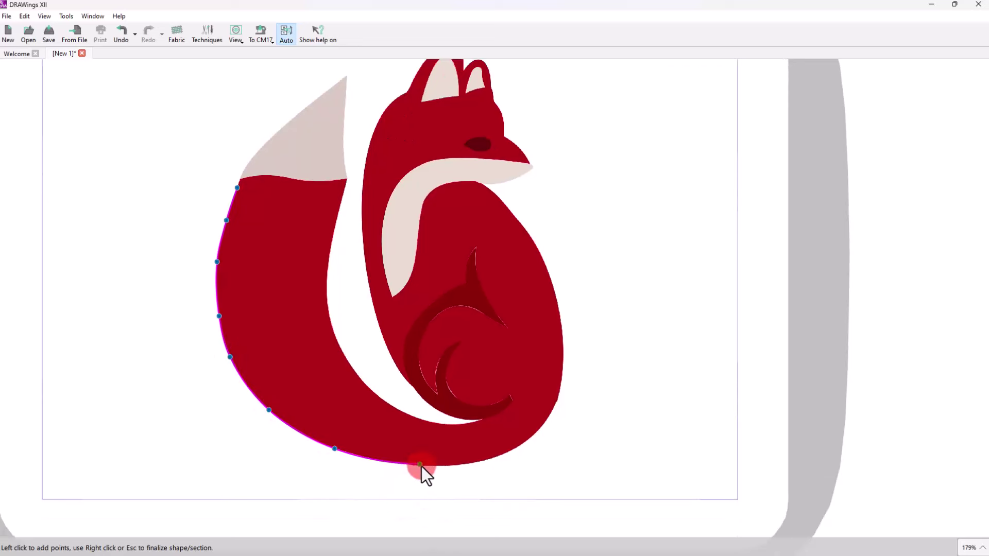
left_click(421, 465)
left_click(500, 457)
left_click(544, 421)
left_click(562, 332)
left_click(540, 257)
left_click(507, 206)
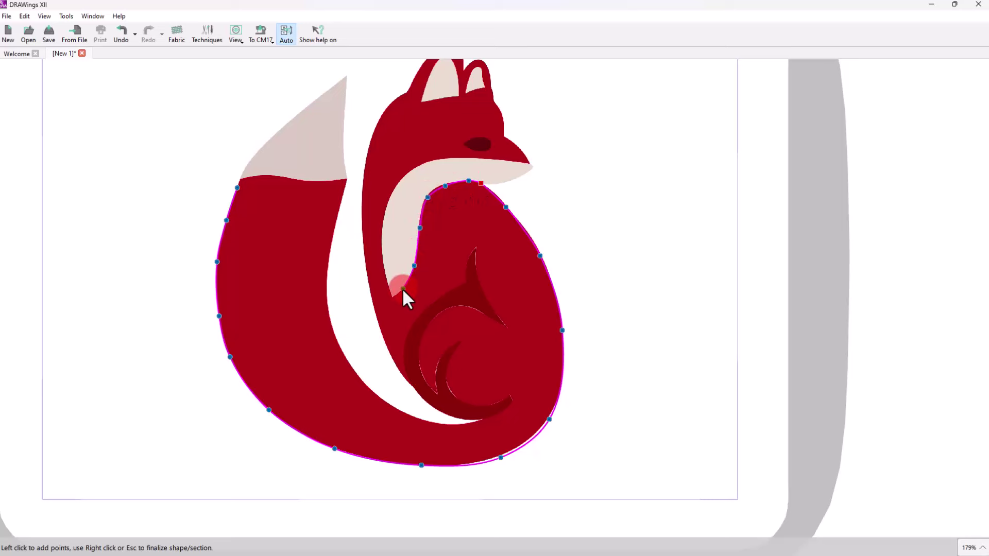
left_click(399, 292, "shift")
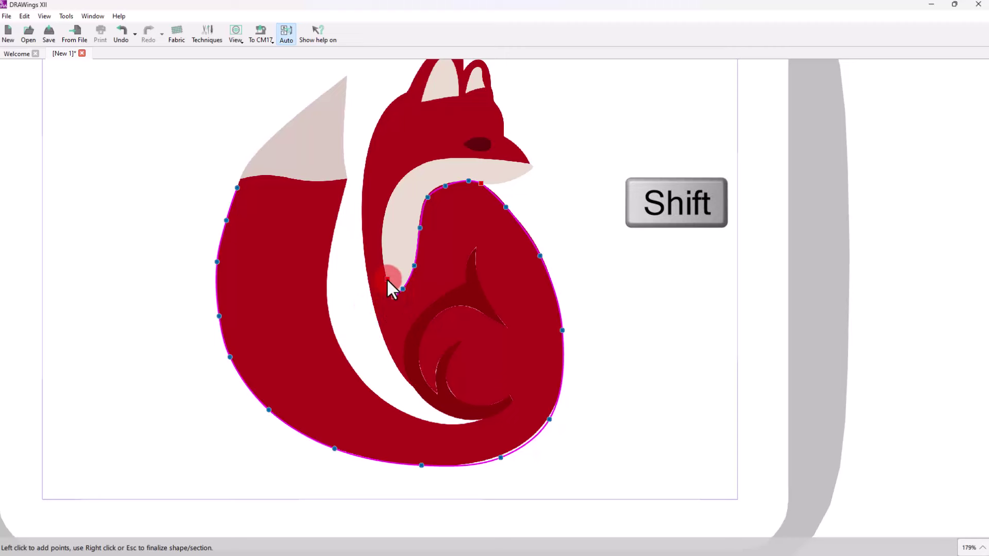
left_click(373, 219)
left_click(374, 219)
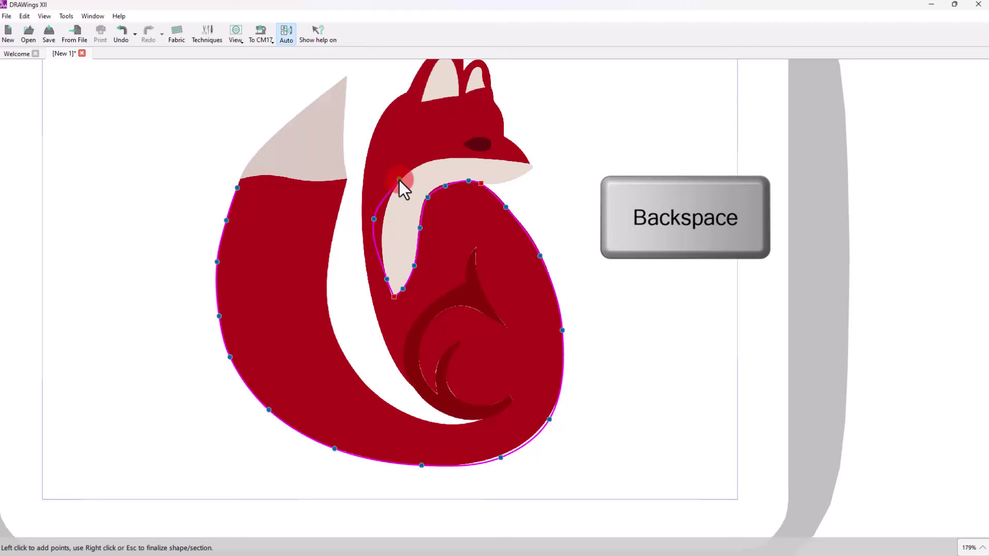
key("BackSpace")
key("BackSpace")
left_click(382, 236)
key("BackSpace")
Step: Continue the outline along the chest patch's outer curve, around the head, and down the back of the large ear
left_click(382, 244)
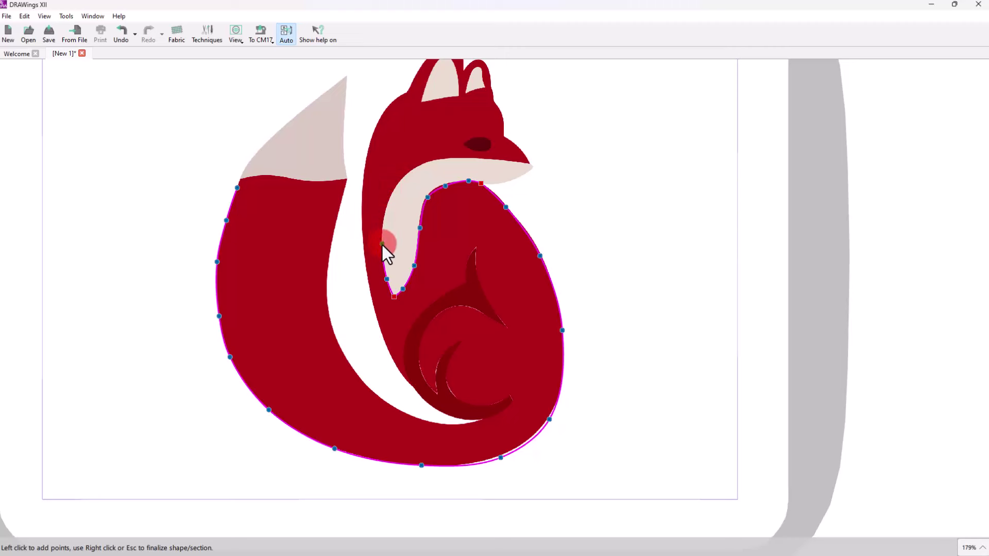
left_click(386, 204)
left_click(450, 163)
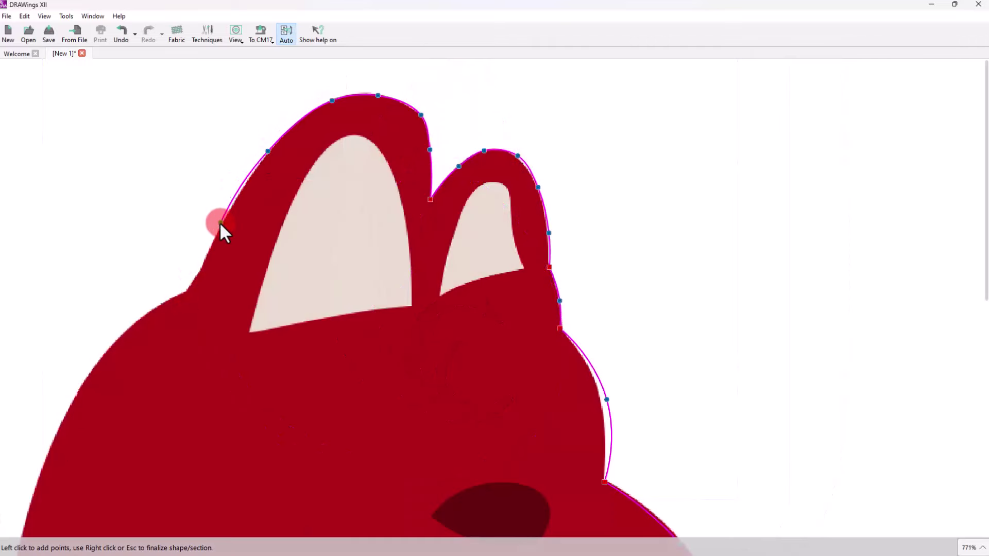
left_click(220, 230)
left_click(186, 299)
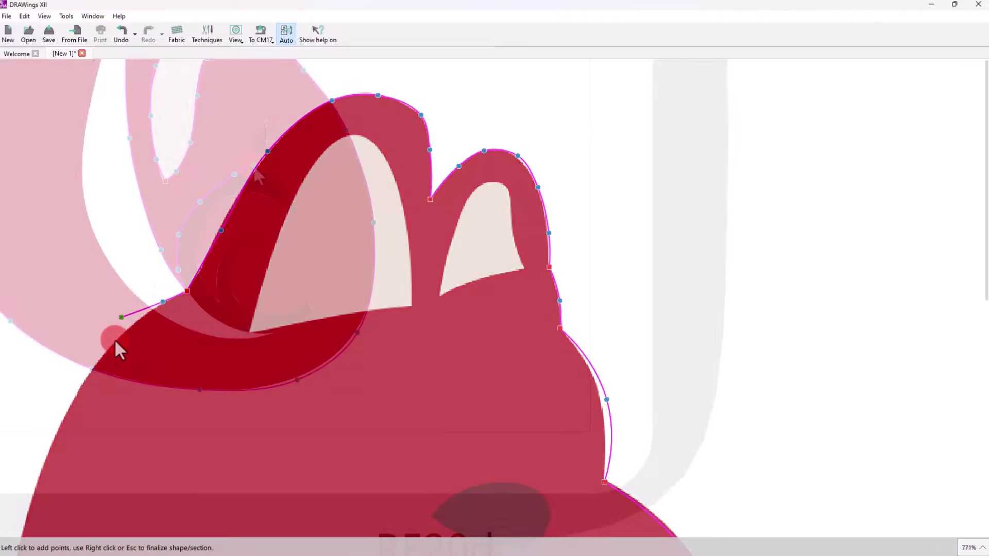
Step: Trace the pointed dark swirl details on the fox's haunch as part of the outline
left_click(266, 119)
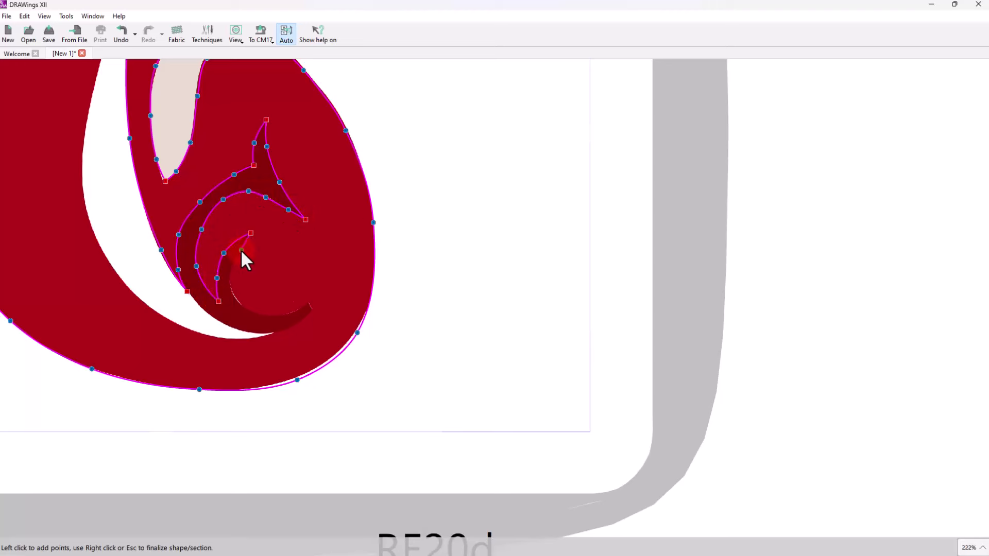
left_click(284, 314)
left_click(307, 302)
Step: Trace the tail's inner edge and the boundary with its white tip, and finalize the outline at the starting point
left_click(166, 320)
left_click(97, 239)
left_click(88, 126)
scroll(90, 115, "up", 1)
left_click(102, 118)
left_click(108, 96)
left_click(92, 95)
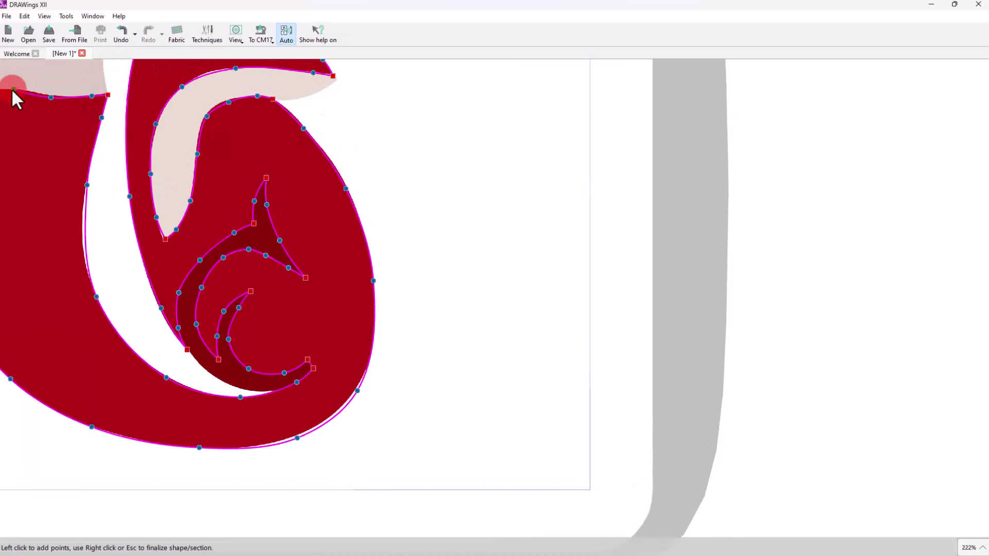
left_click(51, 97)
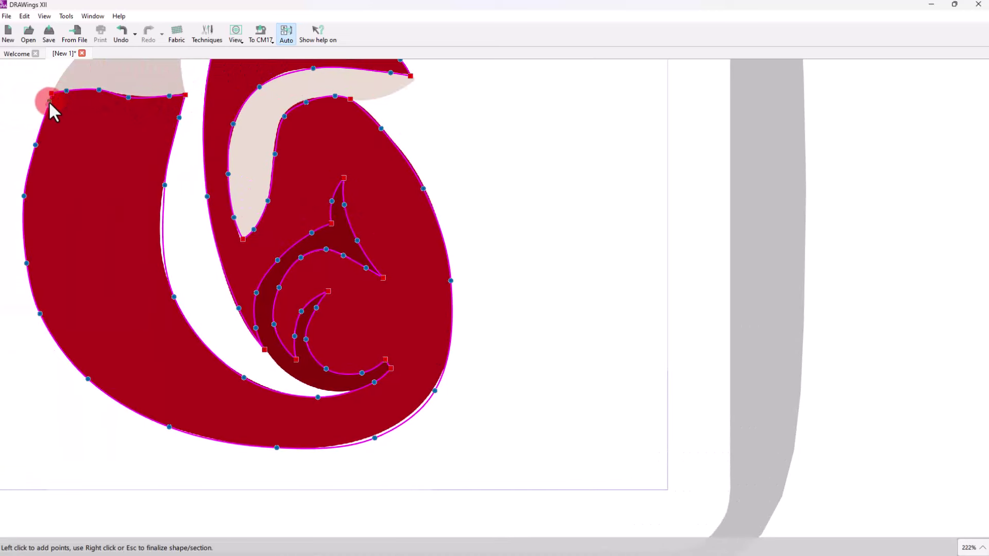
right_click(49, 102)
Step: Set the traced fox shape's fill color to red thread 1379 from the MADEIRA CLASSIC palette
scroll(363, 376, "down", 3)
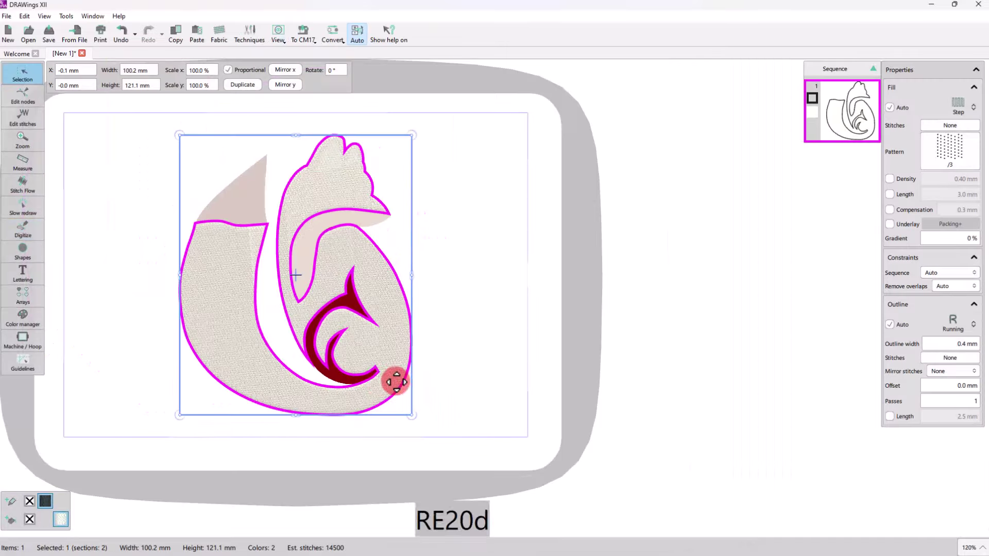
left_click(64, 522)
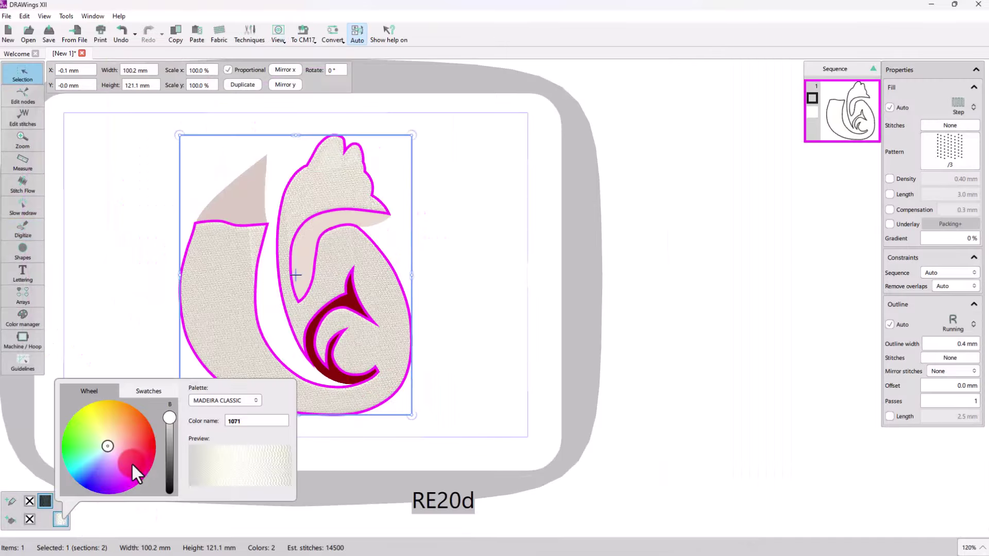
left_click(140, 441)
left_click(147, 433)
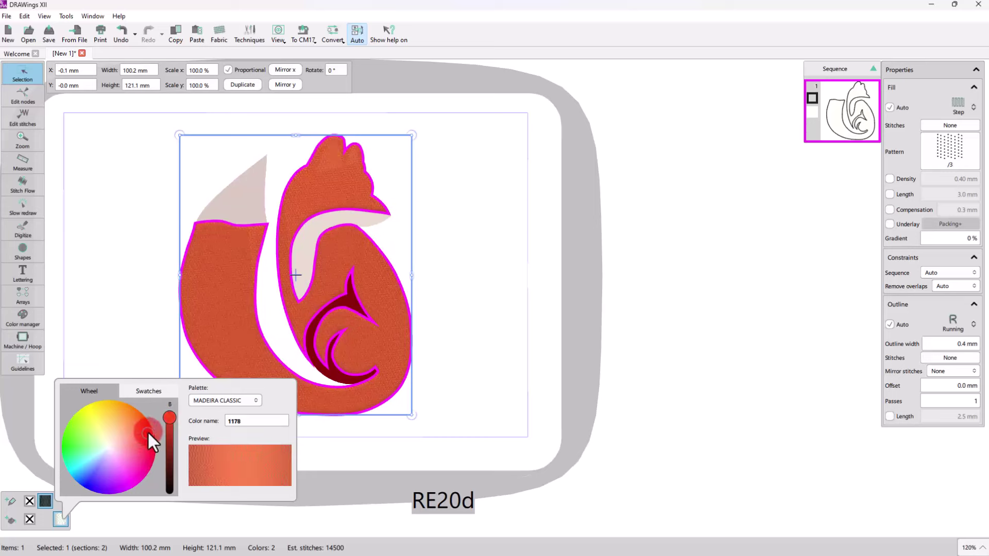
mouse_move(151, 439)
left_mouse_down()
mouse_move(137, 445)
mouse_move(150, 441)
left_mouse_up()
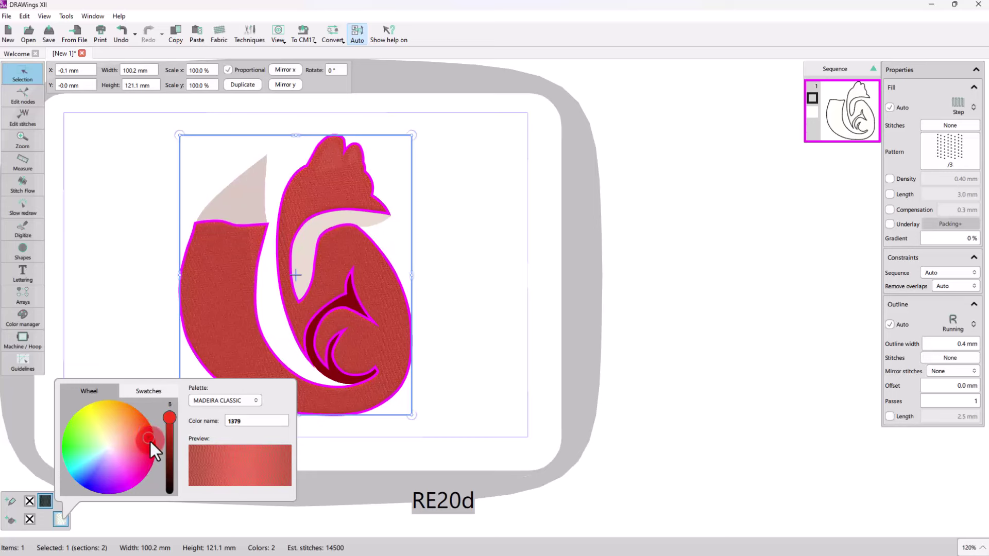
left_click(137, 282)
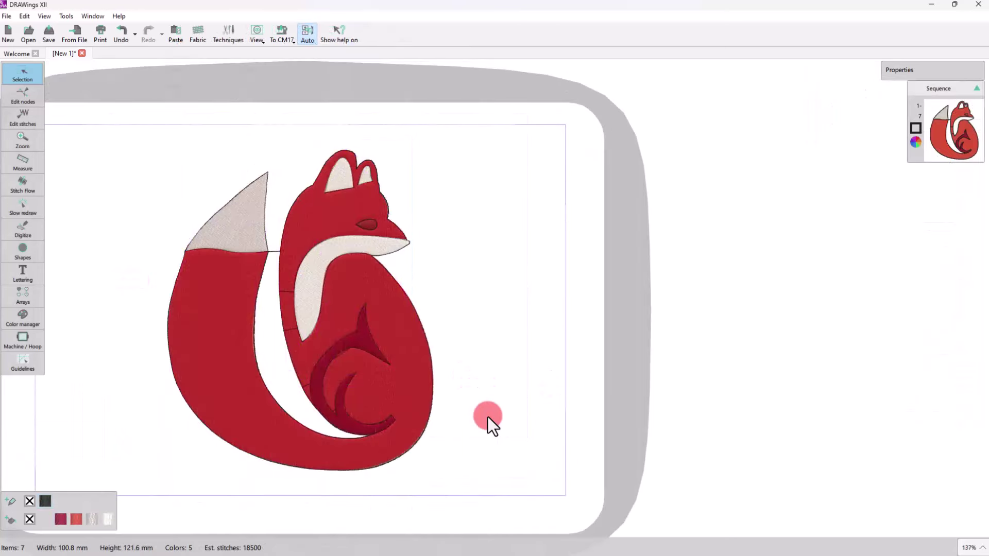
Step: Remove the outline from all objects of the fox design
key("ctrl+a")
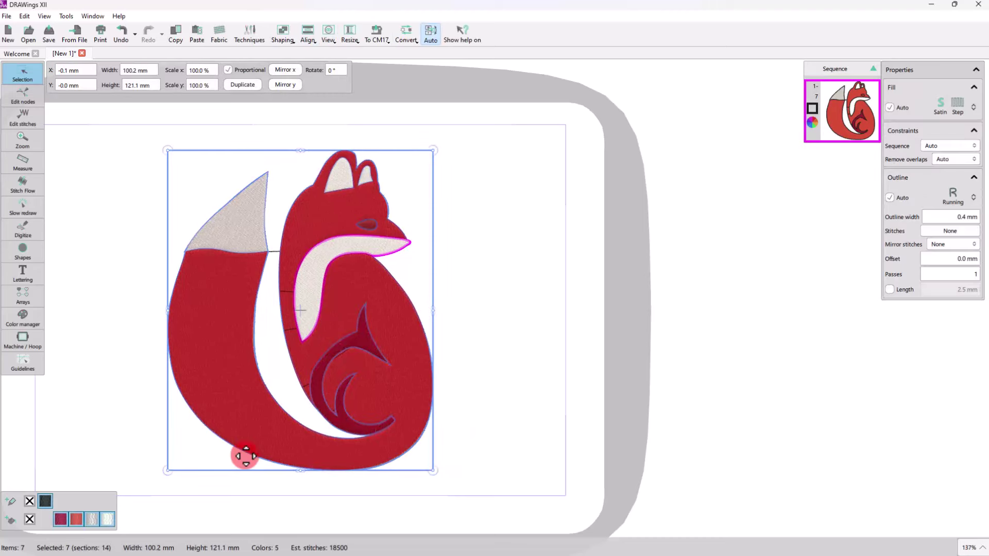
left_click(30, 502)
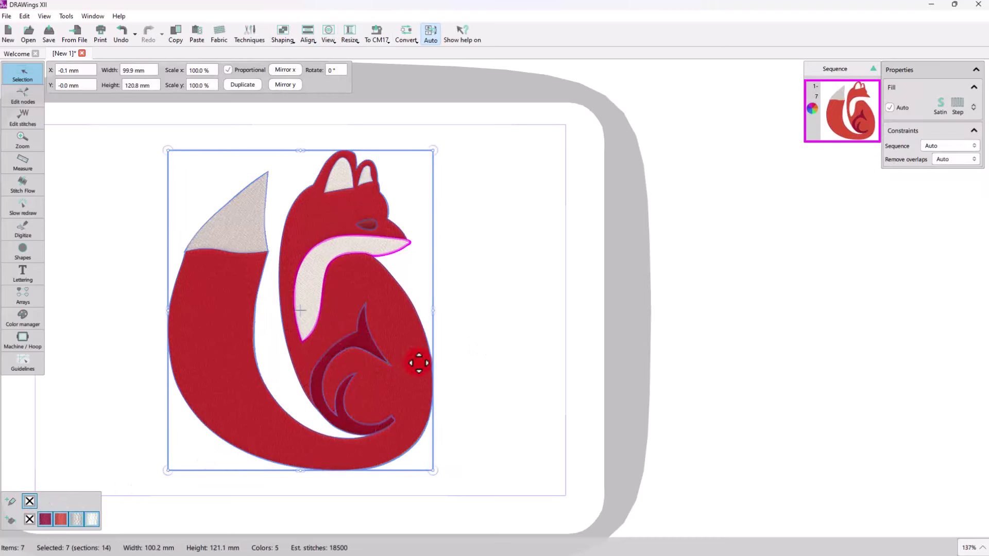
left_click(538, 312)
scroll(310, 246, "up", 3)
scroll(339, 245, "down", 2)
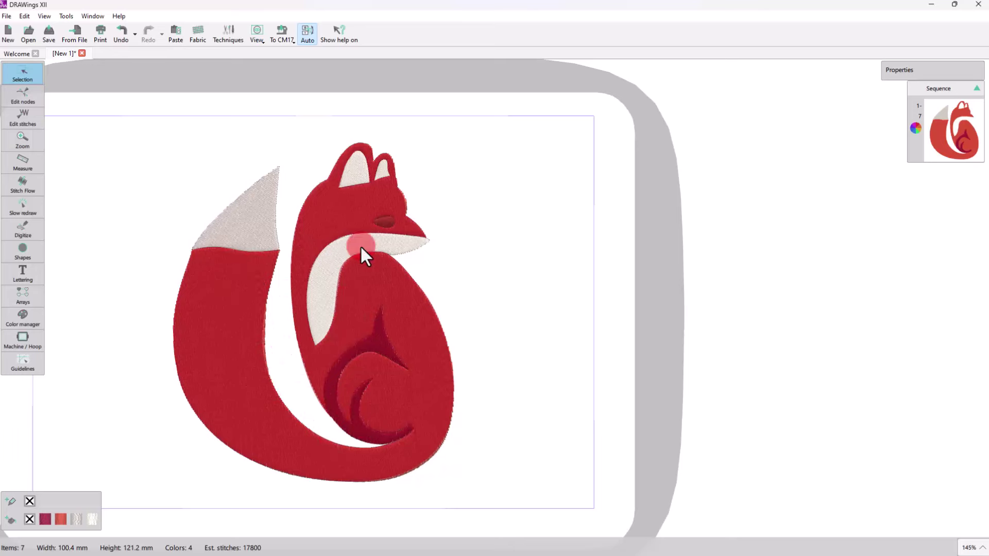
Step: Adjust the node on the lower edge of the large ear's white inner shape
left_click(354, 173)
scroll(353, 173, "up", 5)
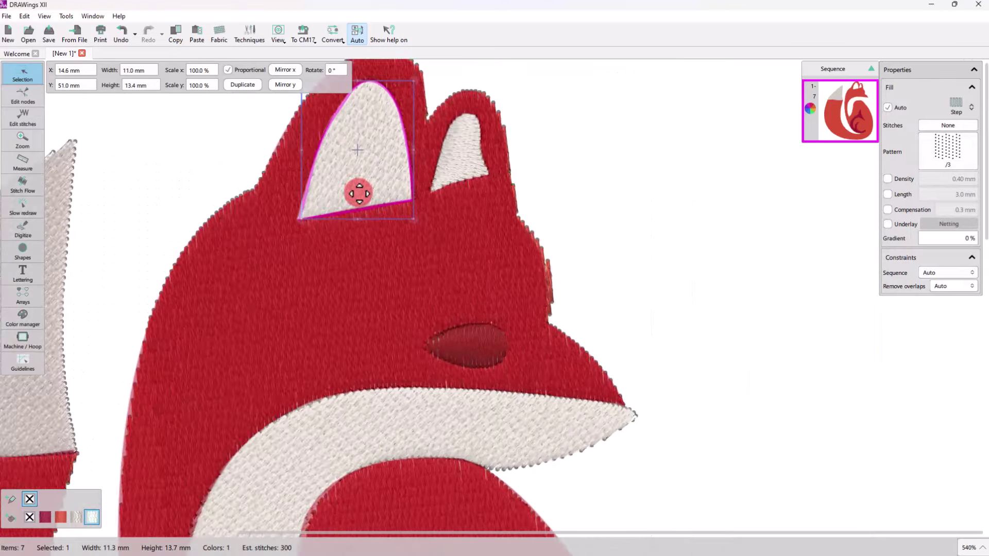
left_click(43, 95)
left_click(362, 195)
left_click(366, 215)
left_click_drag(363, 214, 354, 214)
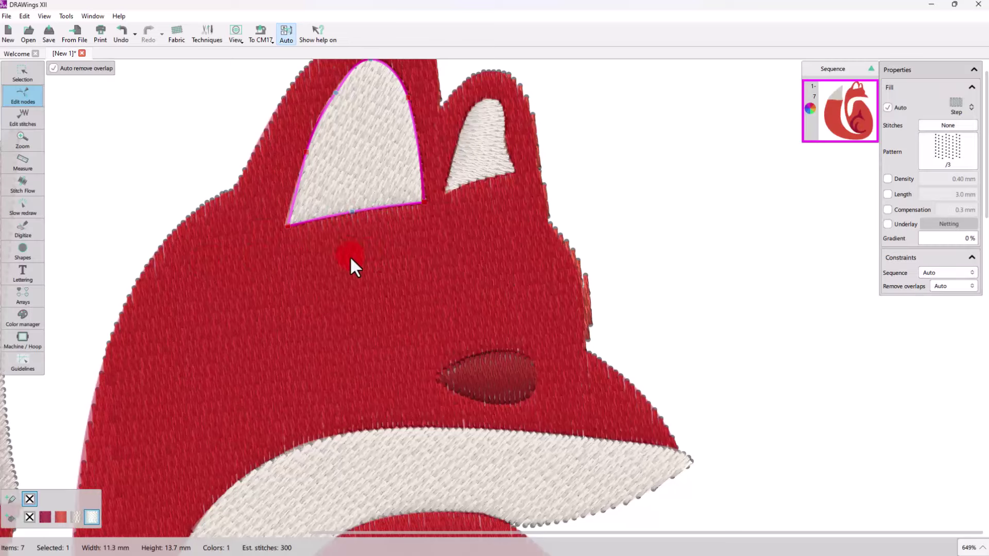
scroll(345, 249, "down", 2)
scroll(344, 255, "down", 3)
scroll(265, 278, "up", 2)
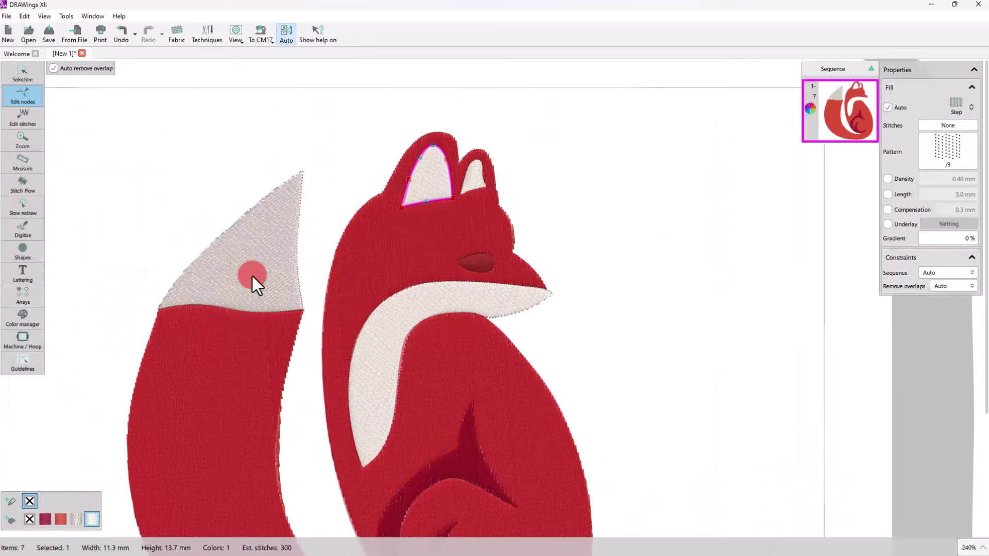
left_click(22, 75)
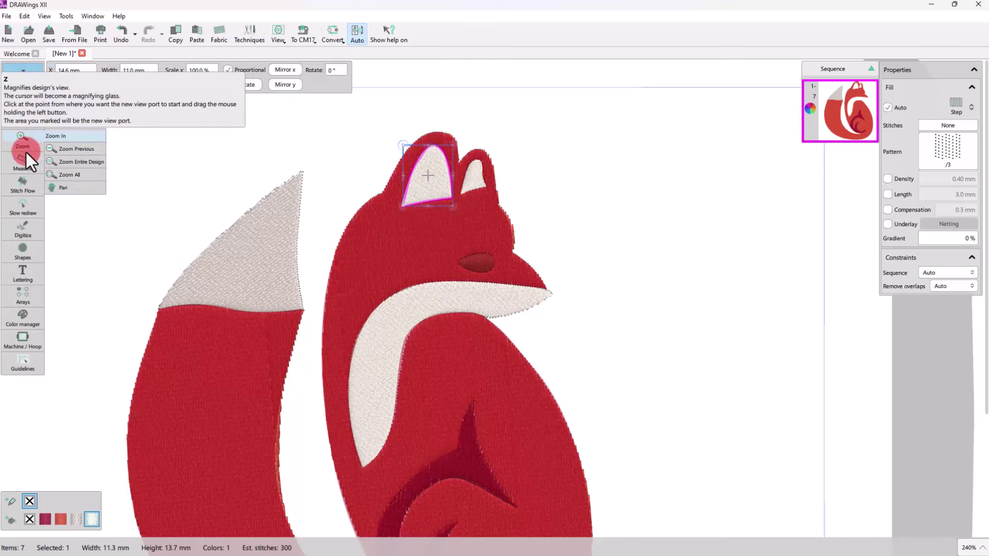
Step: Change the fill type of the fox's red body to Piping
scroll(243, 254, "down", 2)
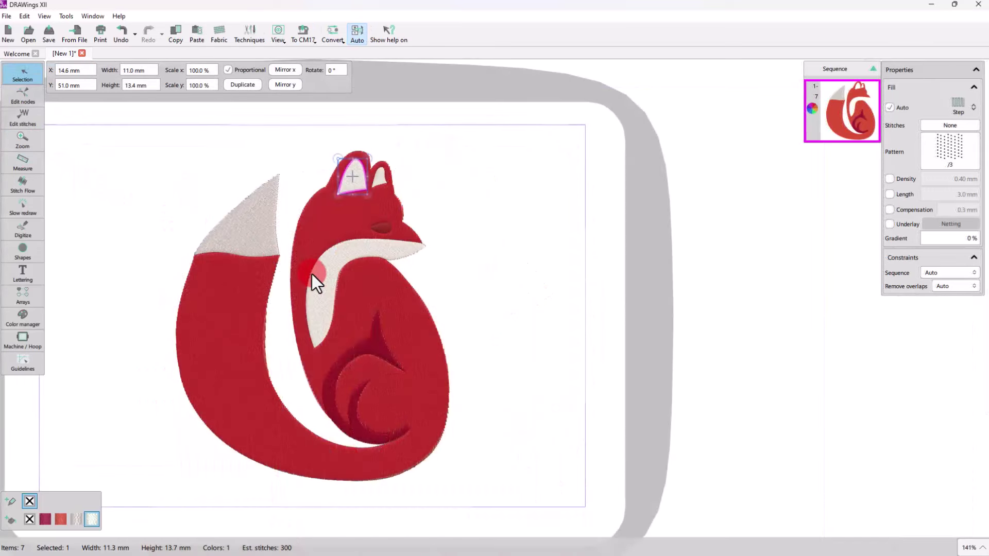
left_click(342, 232)
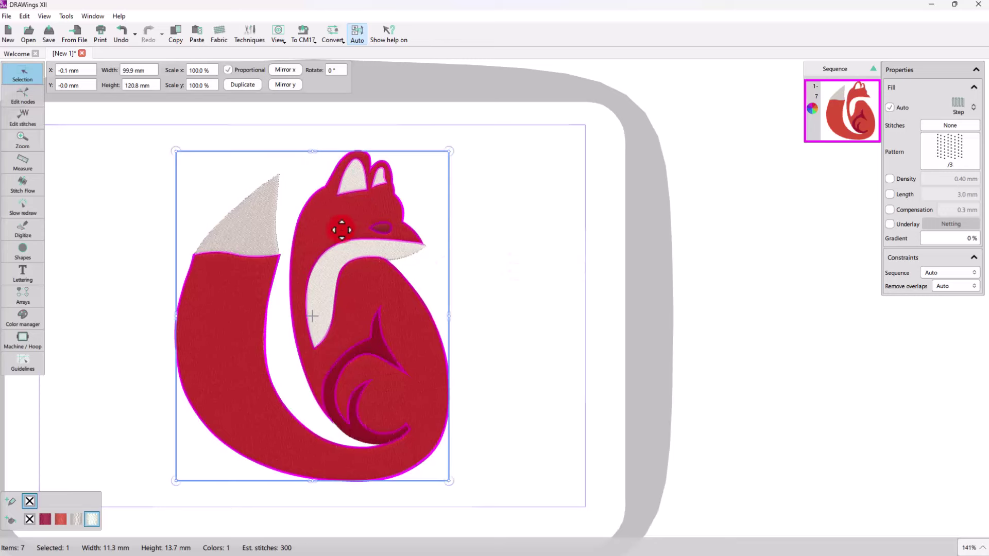
left_click(959, 103)
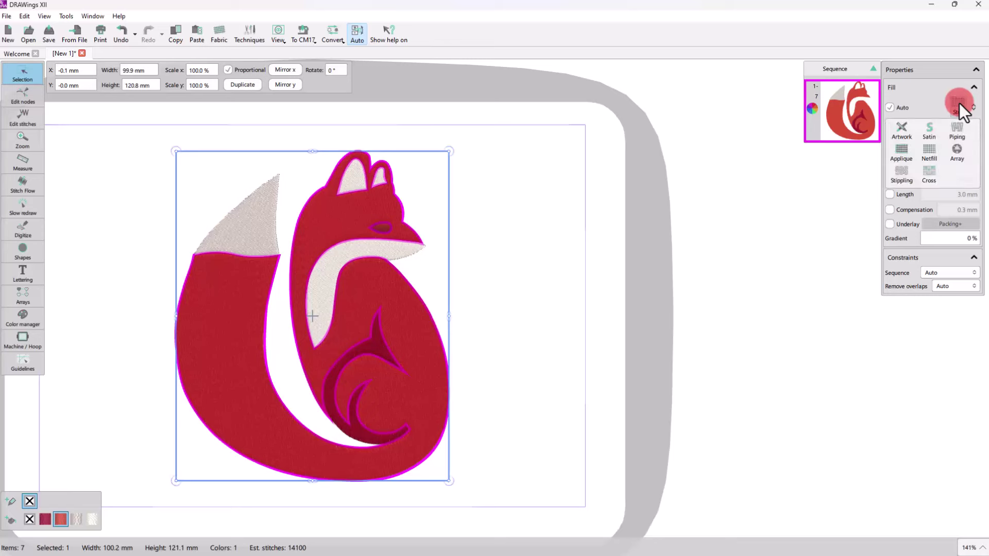
left_click(956, 133)
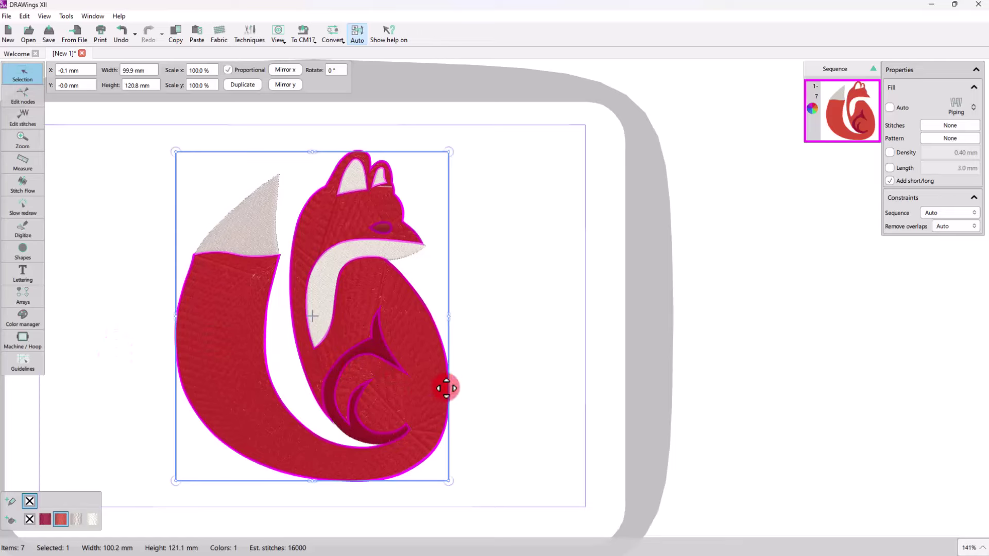
Step: Divide the red body's piping fill with stitch flow lines around the haunch swirls, the chest and the tail
scroll(393, 391, "up", 5)
scroll(425, 372, "down", 5)
scroll(437, 371, "up", 1)
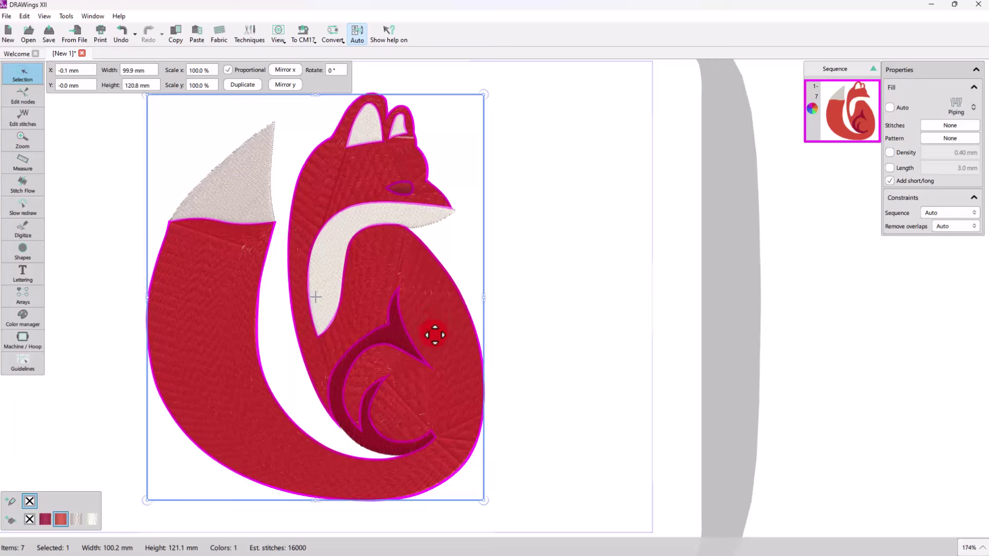
left_click(26, 189)
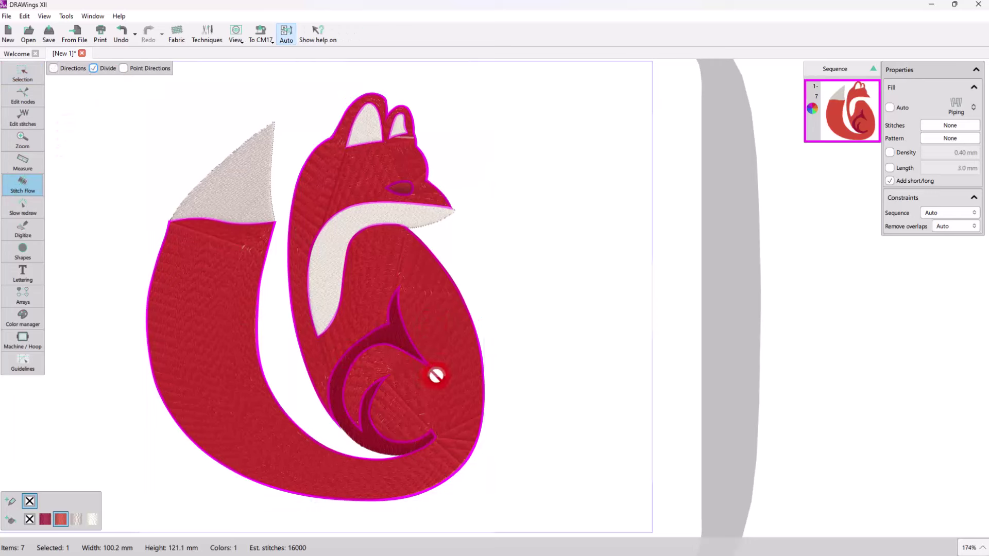
left_click_drag(434, 369, 432, 429)
left_click(399, 286)
left_click(167, 254)
Step: Divide the red fill between the eye's front corner and the notch above the snout, and adjust the dividing line's end at the eye
scroll(413, 187, "up", 5)
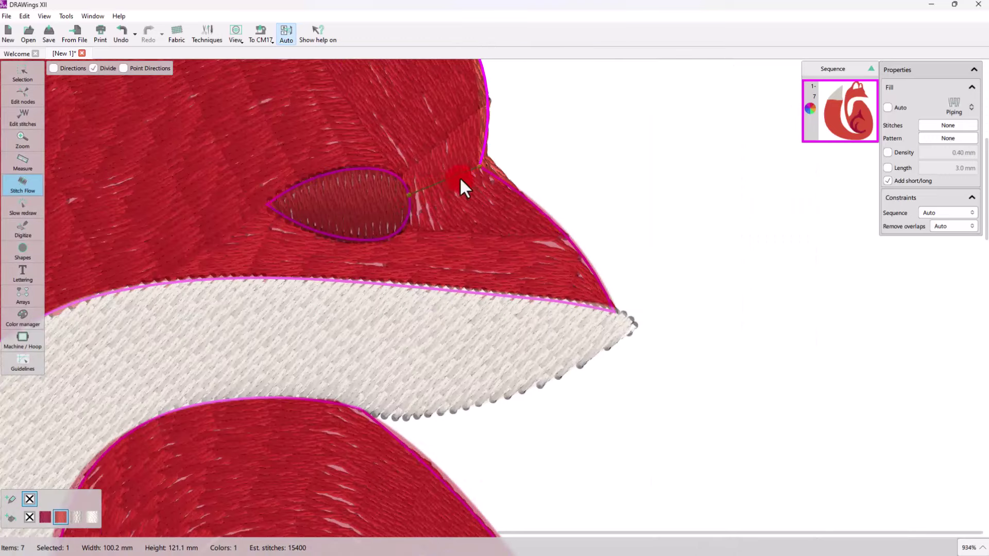
left_click(416, 202)
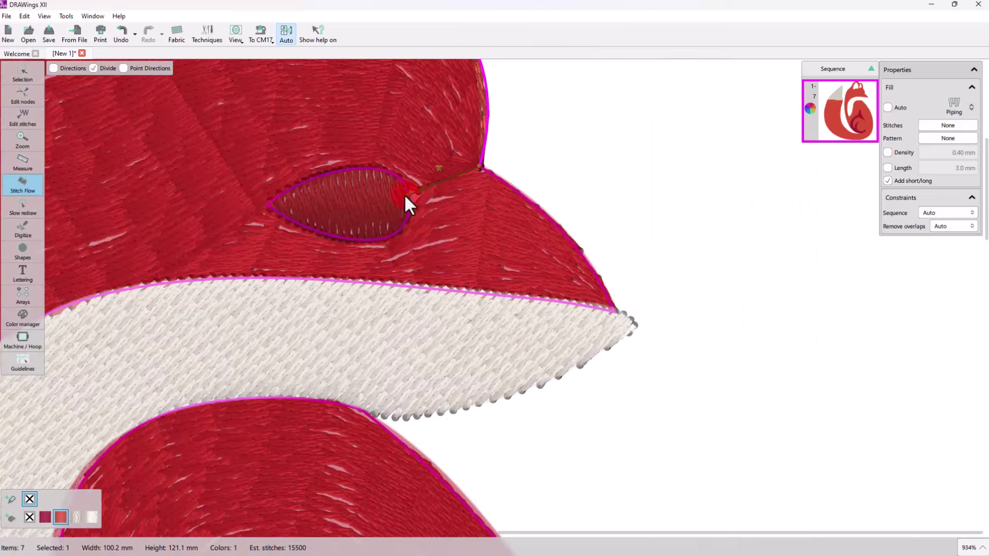
left_click_drag(408, 194, 407, 187)
scroll(469, 237, "down", 1)
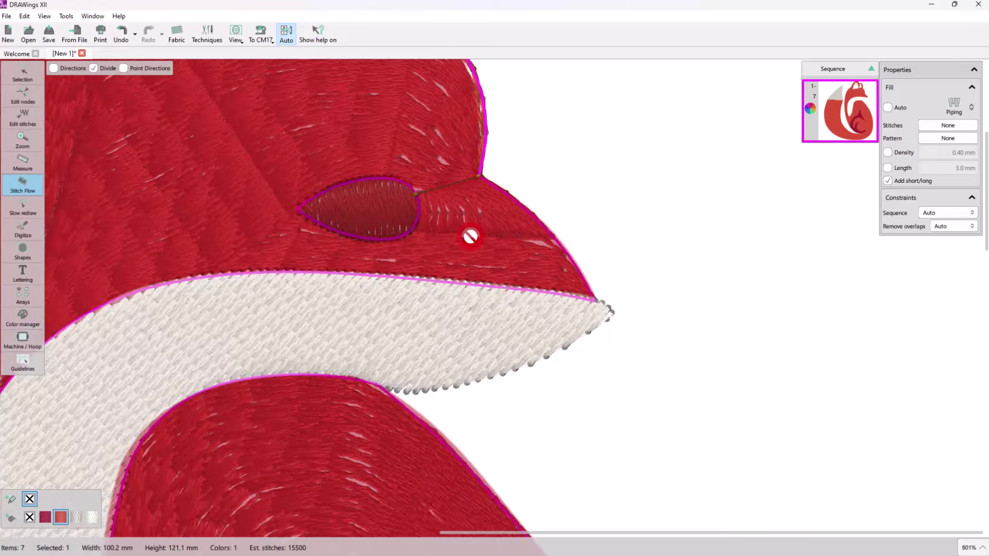
scroll(469, 236, "down", 6)
key("Escape")
Step: Change the stitch direction of the grey tail tip to a steep slant that roughly follows its outer edge
scroll(309, 271, "up", 3)
left_click(291, 265)
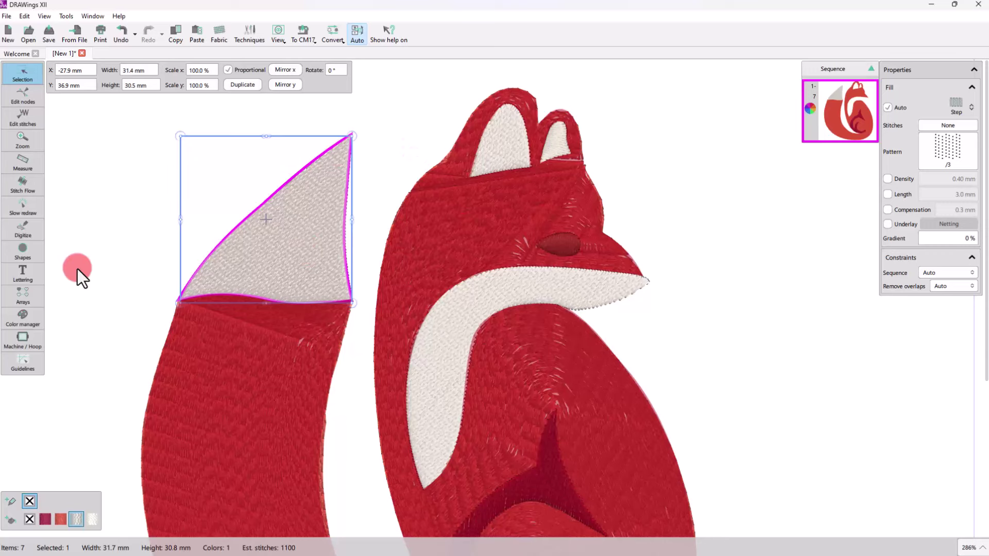
left_click(29, 184)
left_click_drag(235, 238, 332, 232)
scroll(298, 208, "up", 3)
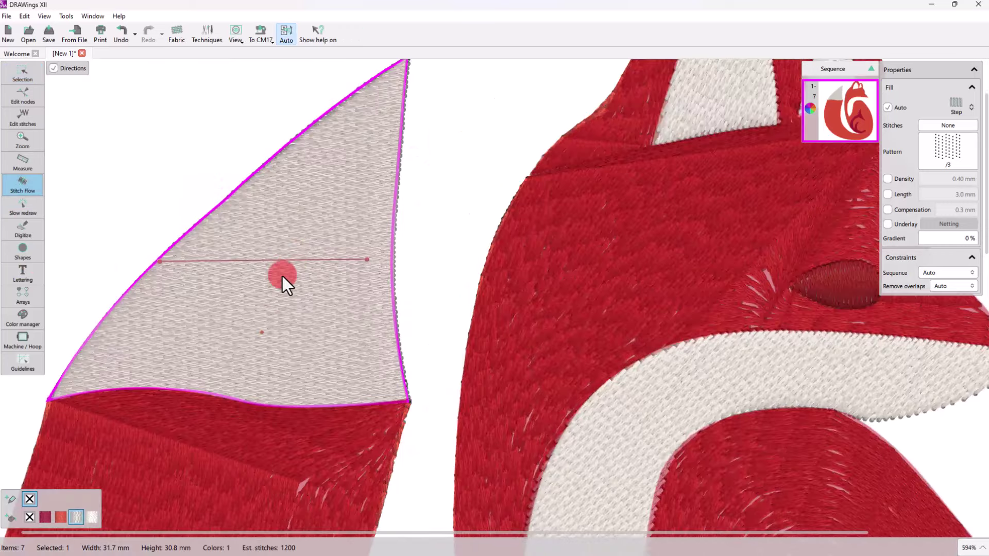
left_click_drag(327, 186, 262, 331)
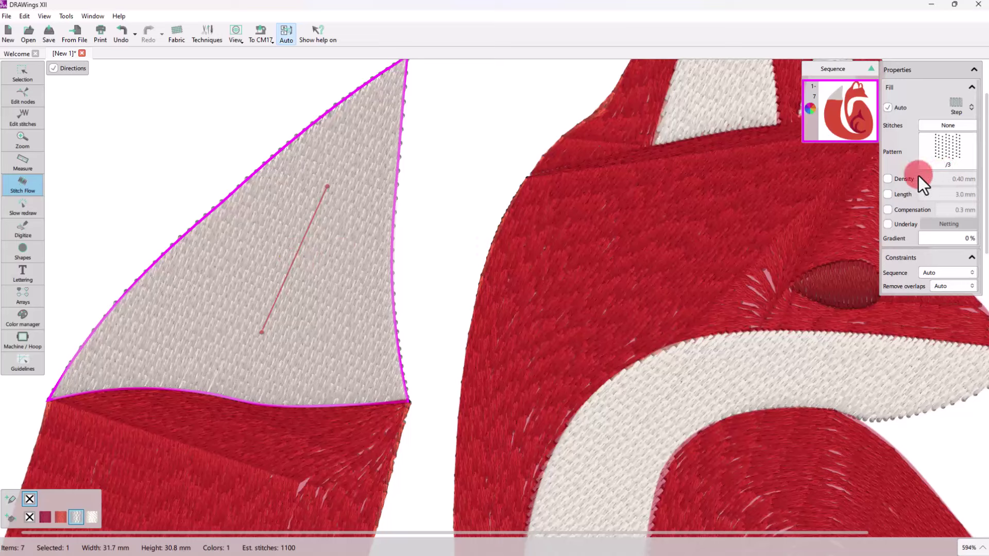
Step: Try the ZigZag pattern on the tail tip's step fill, and set the pattern to /4 instead
left_click(949, 147)
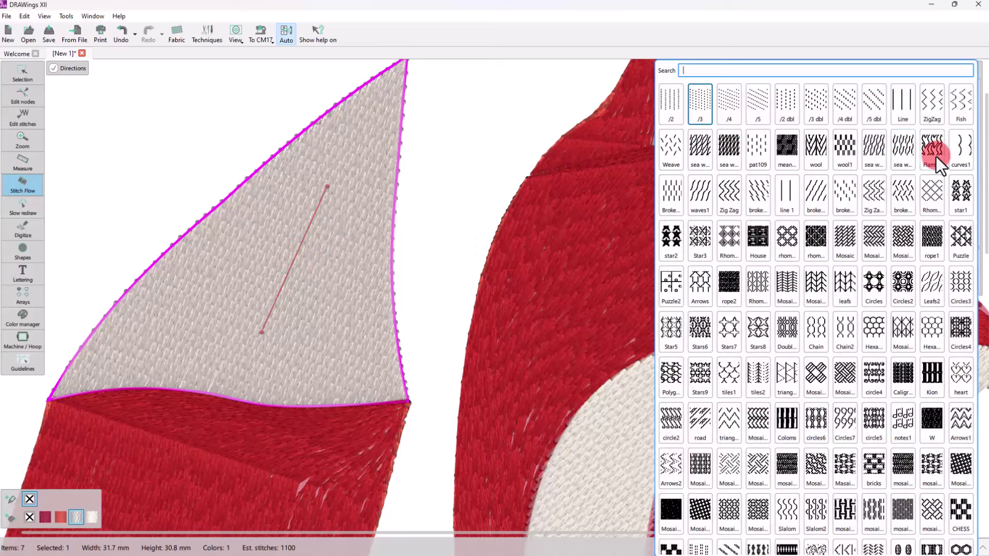
left_click(925, 98)
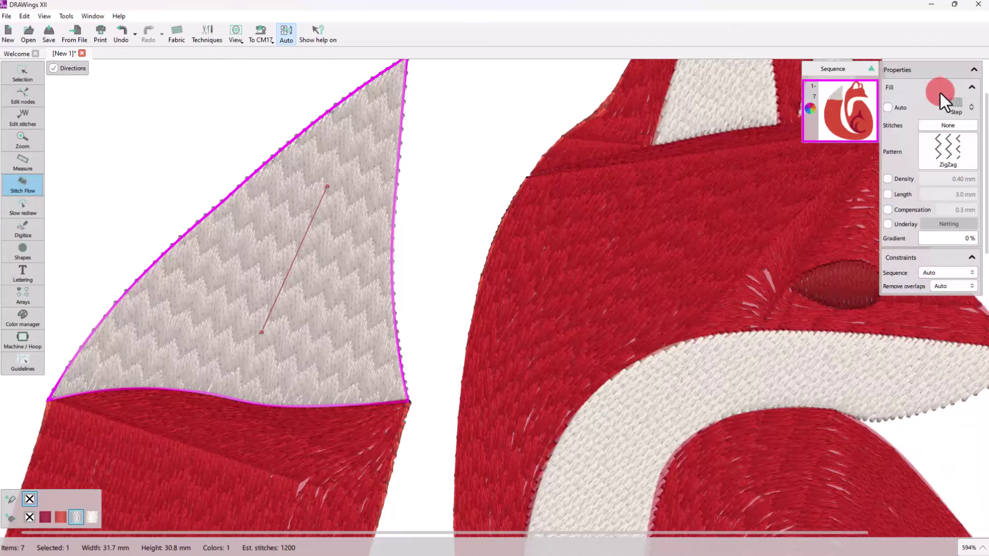
left_click(959, 139)
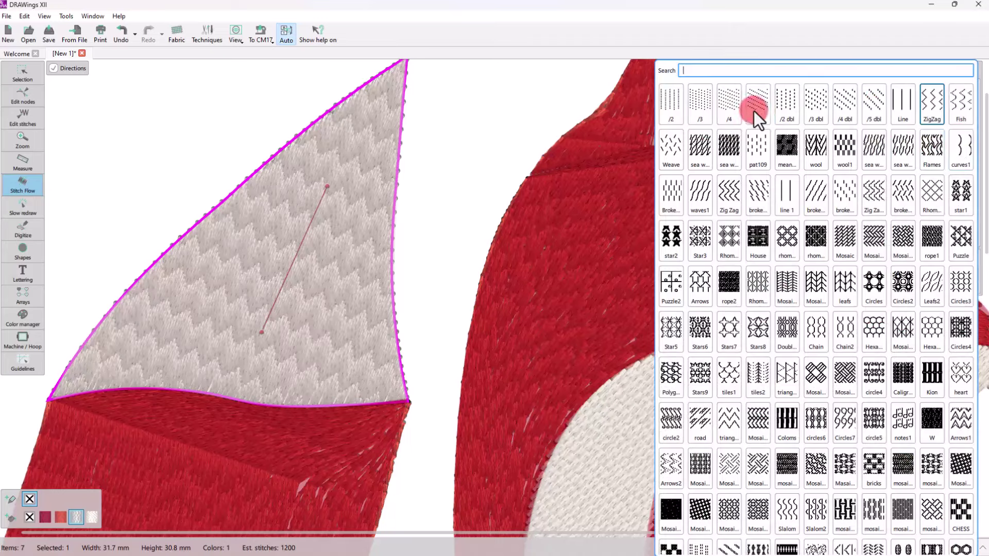
left_click(737, 112)
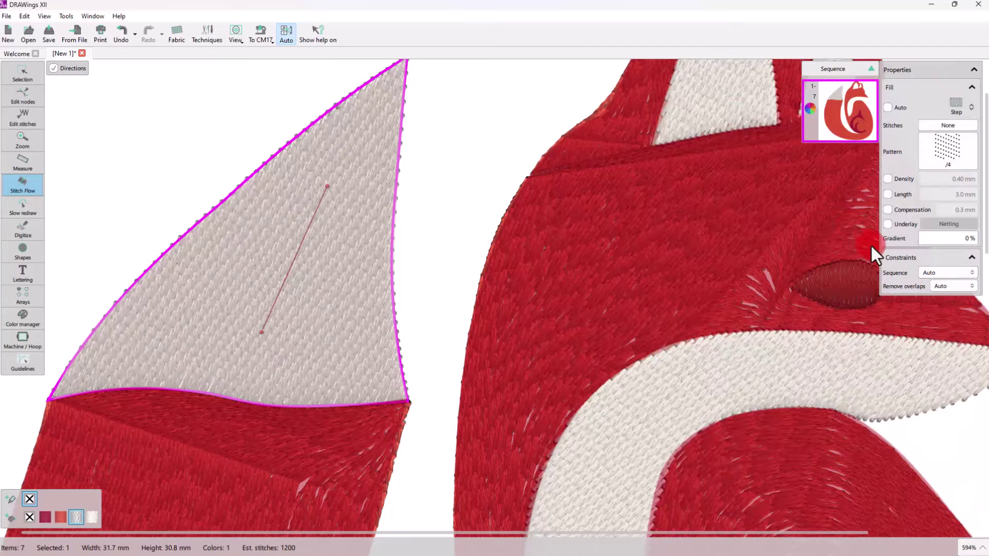
Step: Override the tail tip's automatic stitch density with 0.60 mm and deselect the shape
left_click(897, 178)
left_click(944, 177)
type("0.6")
key("Return")
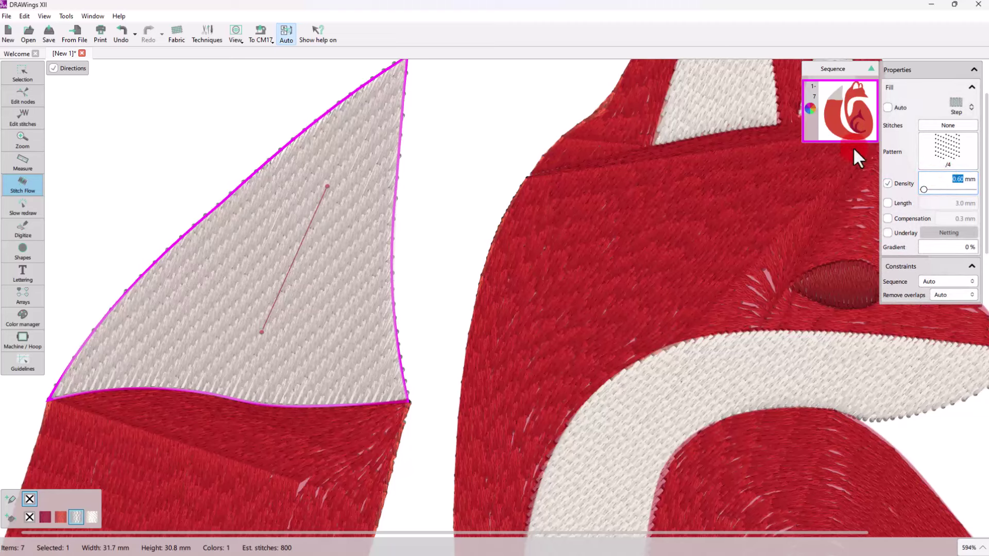
left_click(444, 321)
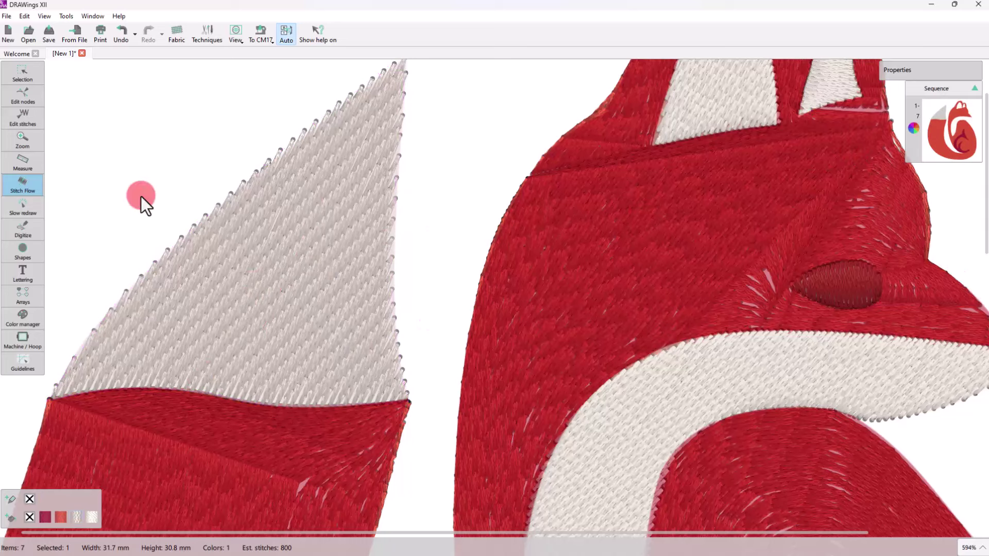
Step: Hide the backdrop image behind the embroidery design
left_click(23, 73)
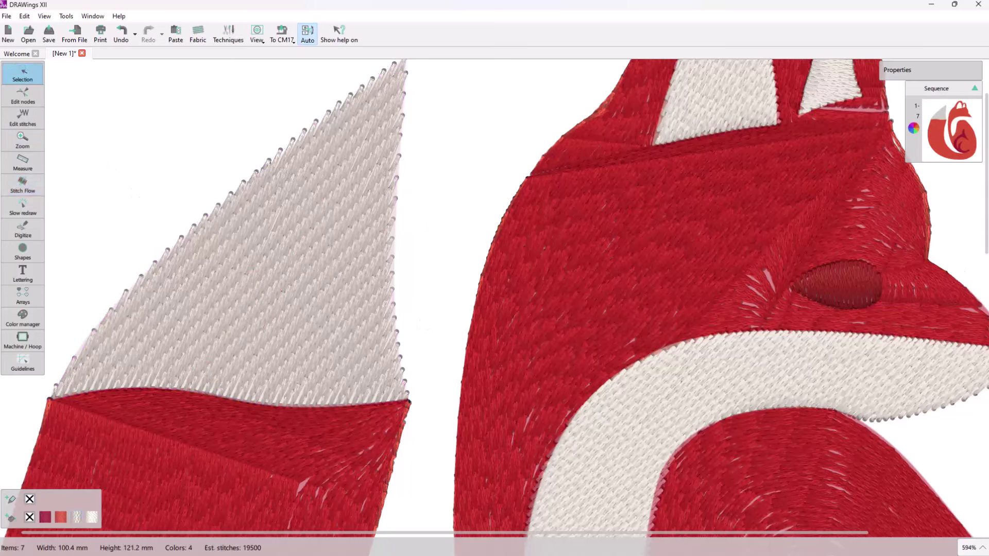
left_click(44, 17)
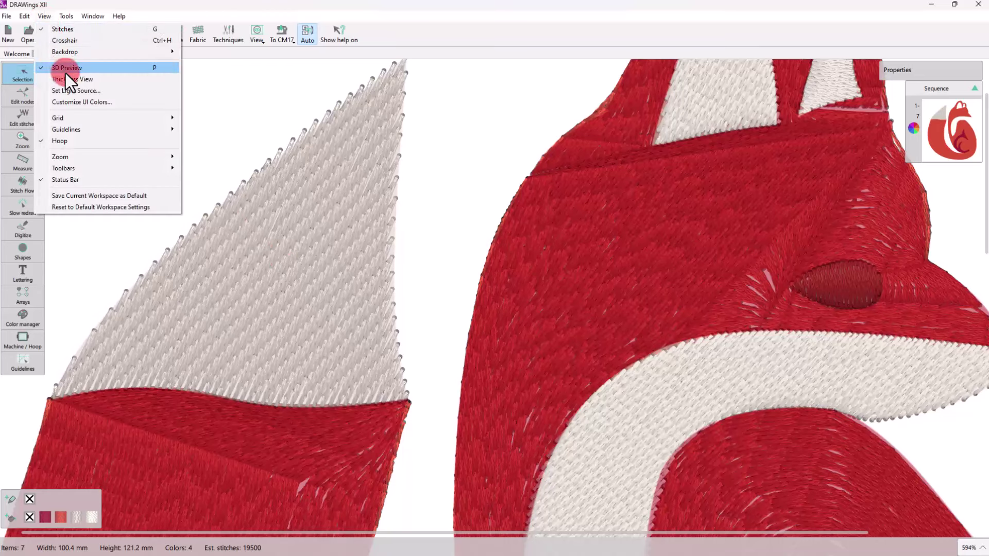
left_click(80, 147)
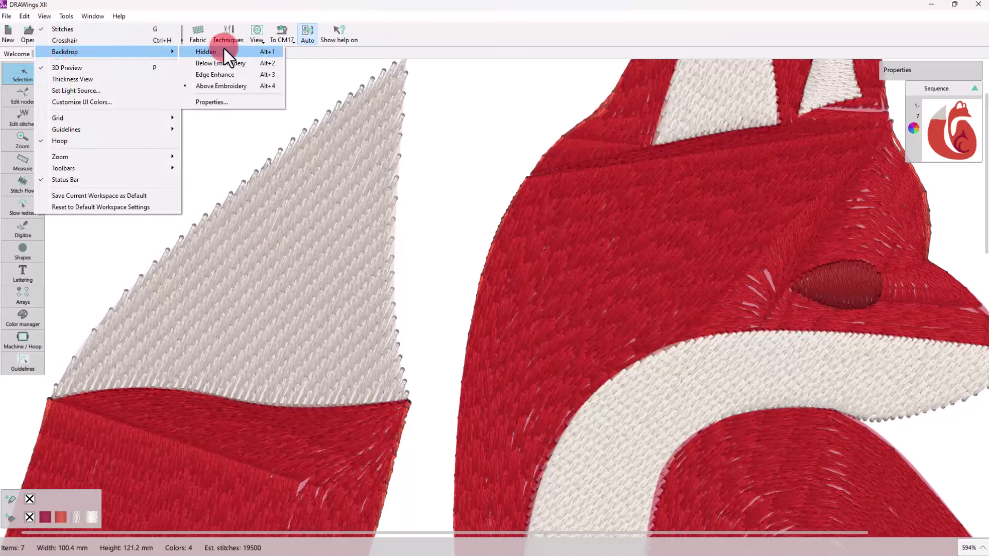
left_click(224, 50)
scroll(356, 271, "down", 4)
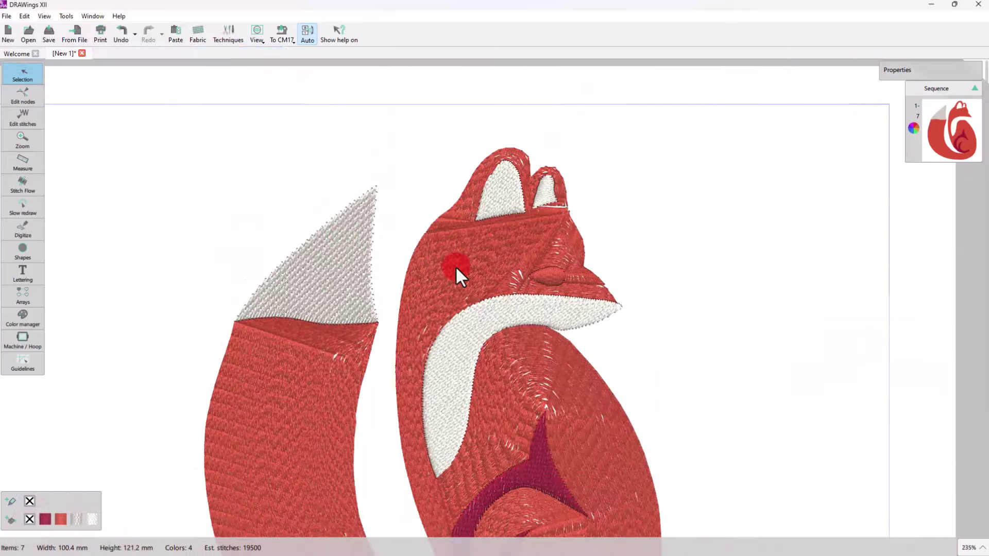
scroll(492, 305, "down", 5)
scroll(356, 316, "up", 5)
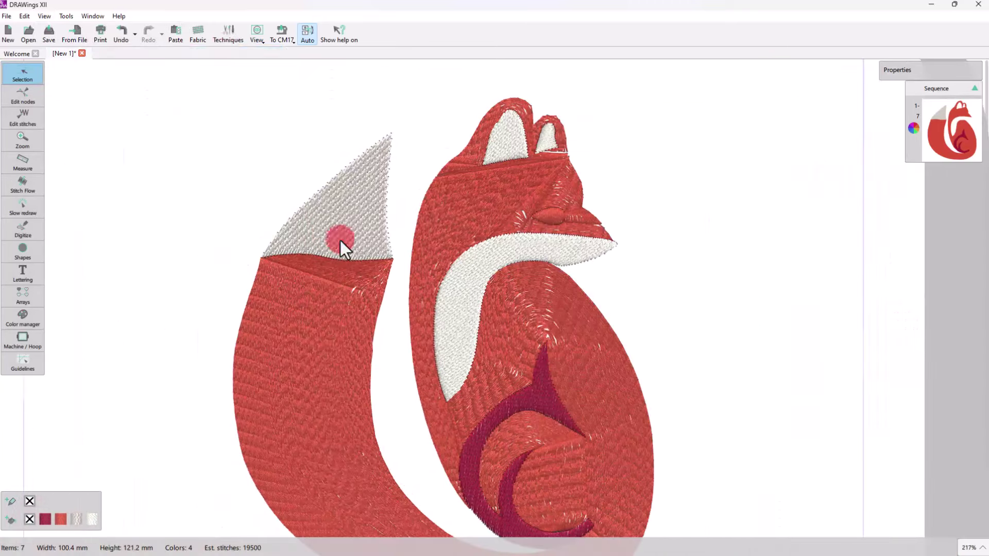
Step: Switch the design from automatic to manual mode and open the tail tip's individual stitches for editing
left_click(369, 189)
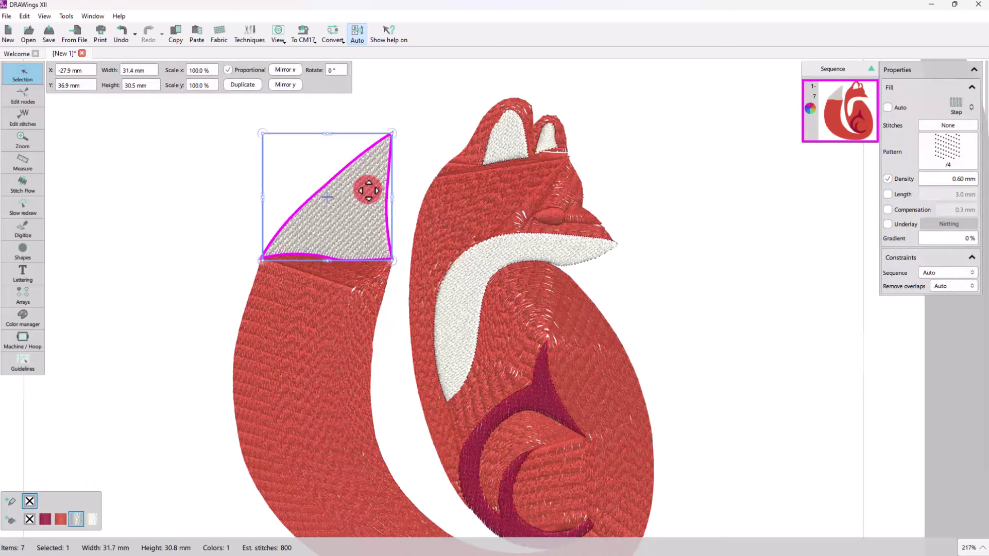
left_click(357, 32)
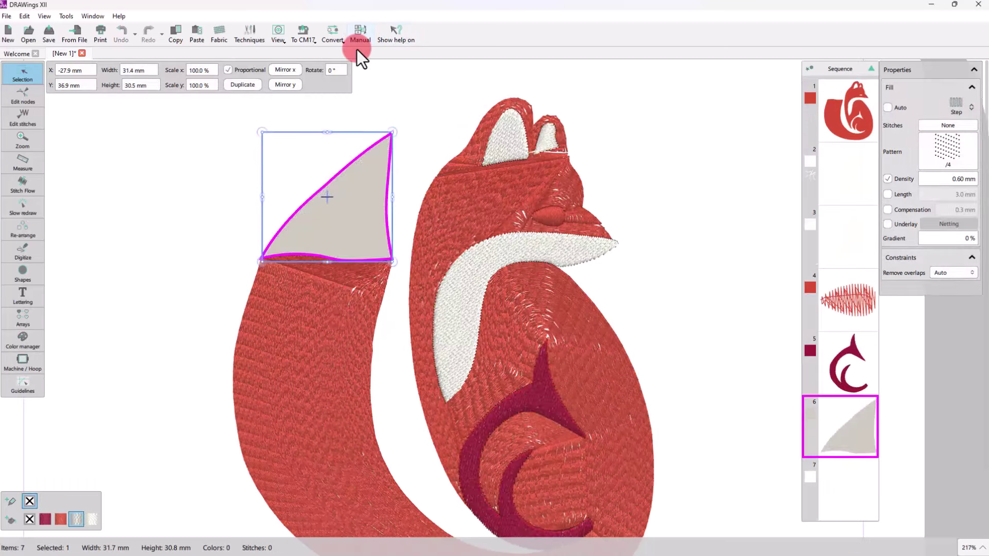
left_click(21, 119)
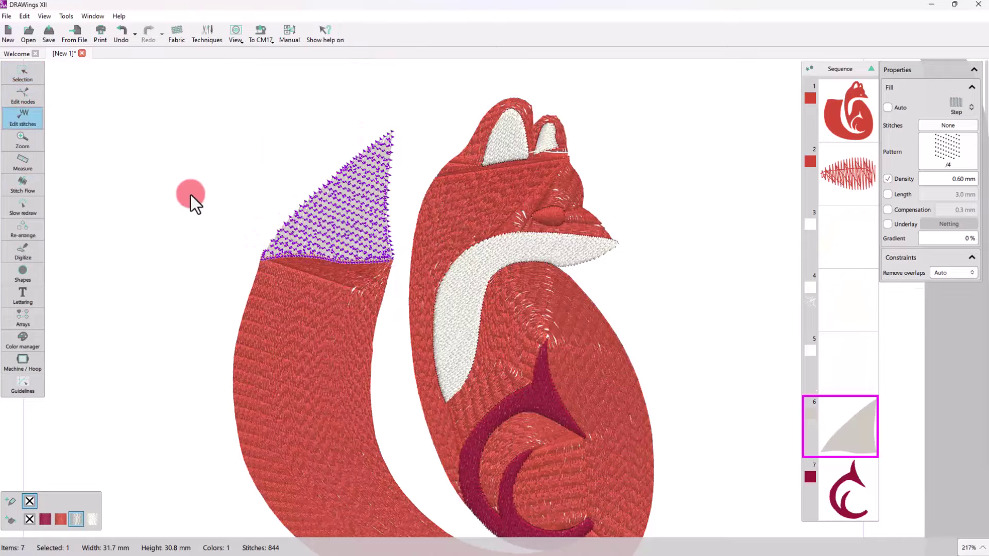
Step: Pull spaced stitch points along the tail tip's lower edge down into the red tail fill to make a ragged transition
scroll(265, 227, "up", 5)
scroll(115, 304, "up", 3)
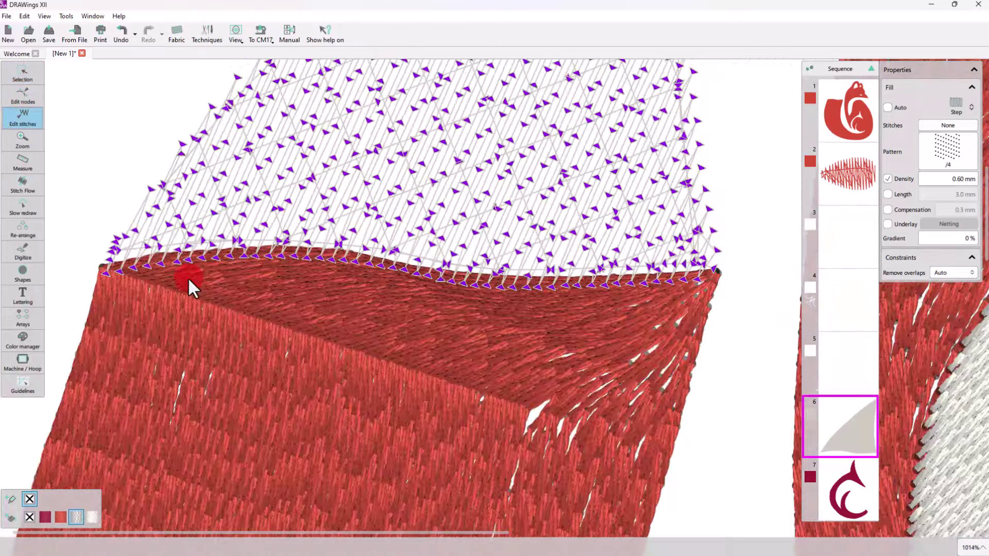
left_click(133, 268)
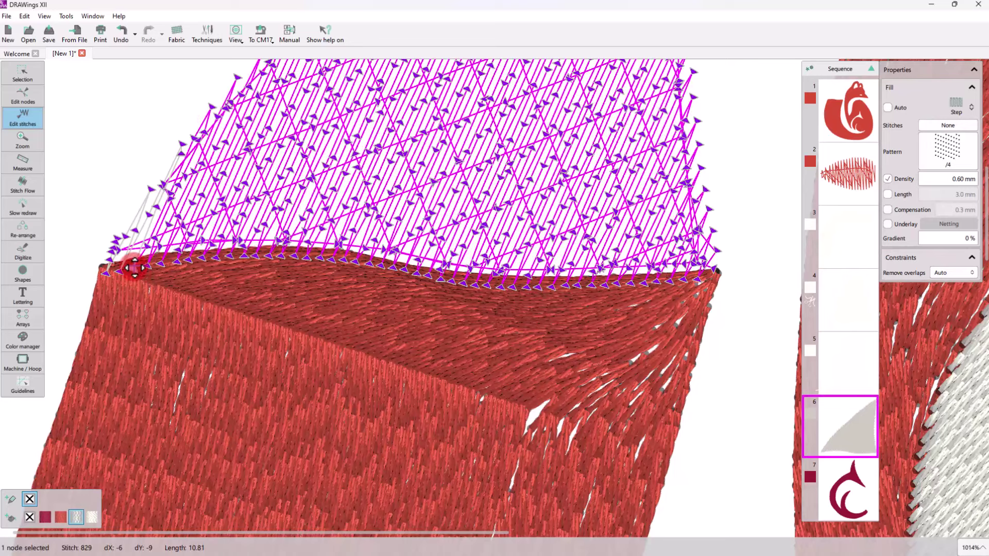
left_click(176, 262, "ctrl")
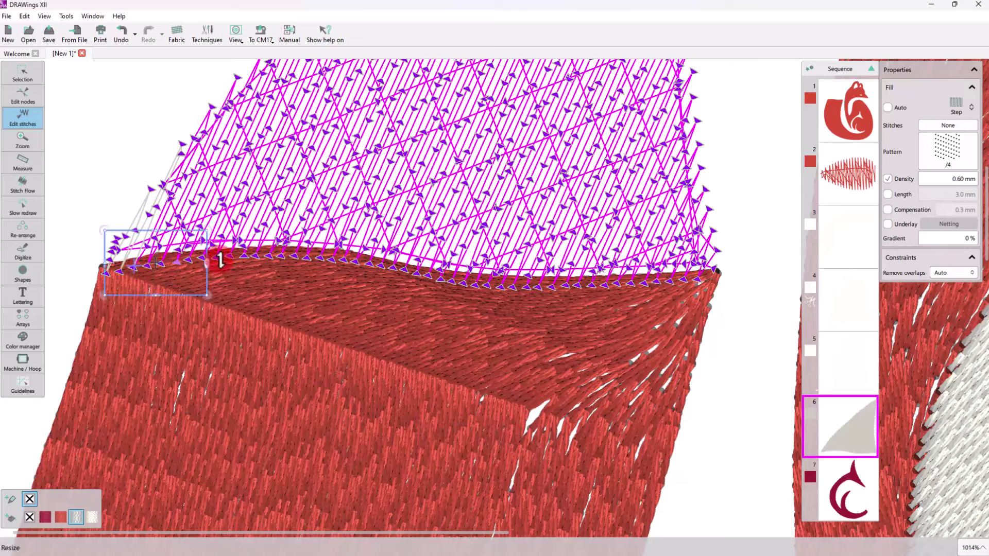
left_click(217, 258, "ctrl")
left_click(255, 256, "ctrl")
left_click(294, 256, "ctrl")
left_click(344, 262, "ctrl")
left_click(381, 266, "ctrl")
left_click(428, 276, "ctrl")
left_click(475, 285, "ctrl")
left_click(512, 288, "ctrl")
left_click(566, 286, "ctrl")
left_click(617, 284, "ctrl")
left_click(656, 282, "ctrl")
left_click(683, 280, "ctrl")
left_click_drag(298, 262, 295, 283)
left_click(237, 345)
Step: Extend spaced stitch points along the tail tip's long slanted edge outward to give it a ragged, furry contour
scroll(233, 327, "down", 4)
scroll(214, 253, "up", 4)
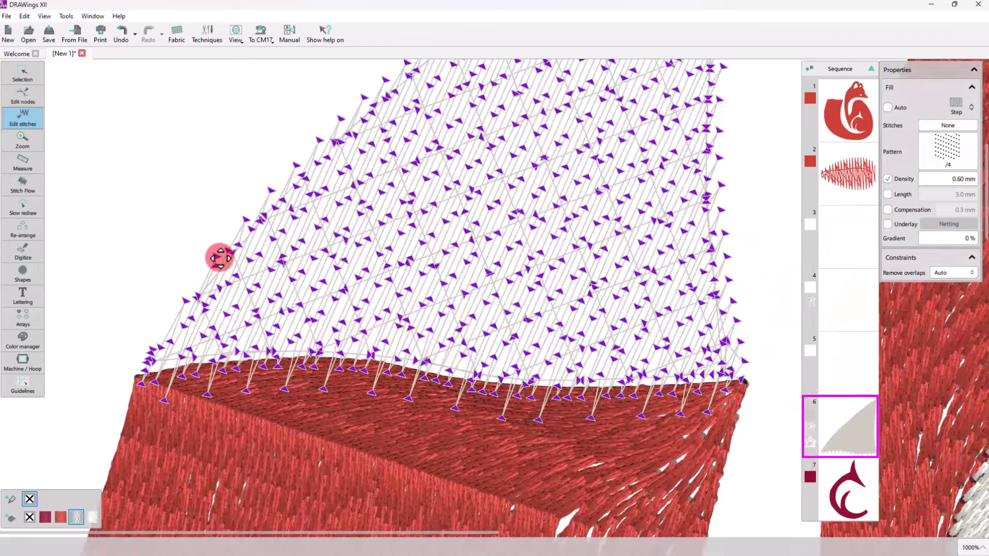
left_click_drag(218, 253, 221, 230)
left_click_drag(296, 163, 295, 144)
left_click_drag(361, 101, 365, 79)
scroll(336, 195, "down", 2)
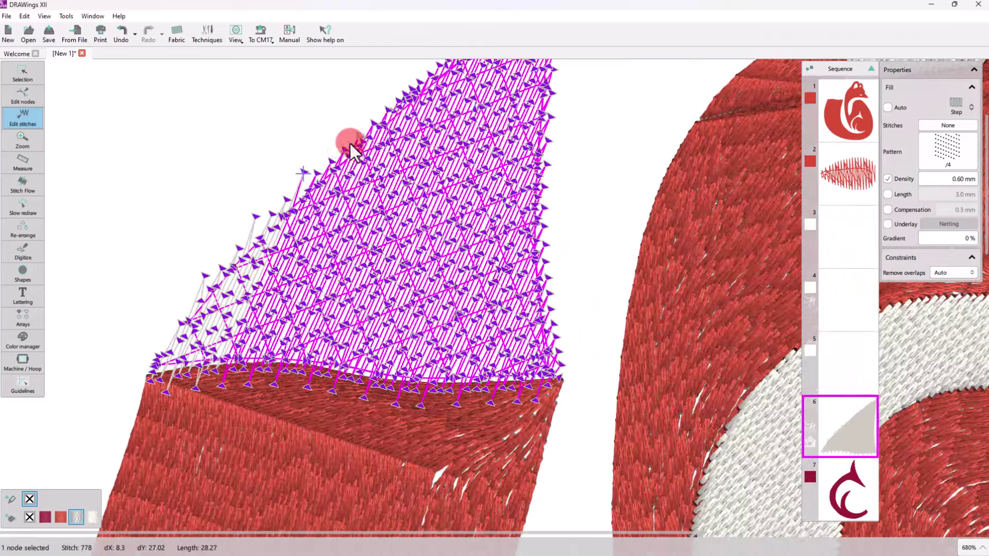
left_click(400, 87)
scroll(441, 111, "down", 2)
scroll(423, 103, "up", 4)
left_click_drag(450, 79, 450, 153)
left_click_drag(514, 116, 515, 96)
scroll(546, 94, "down", 4)
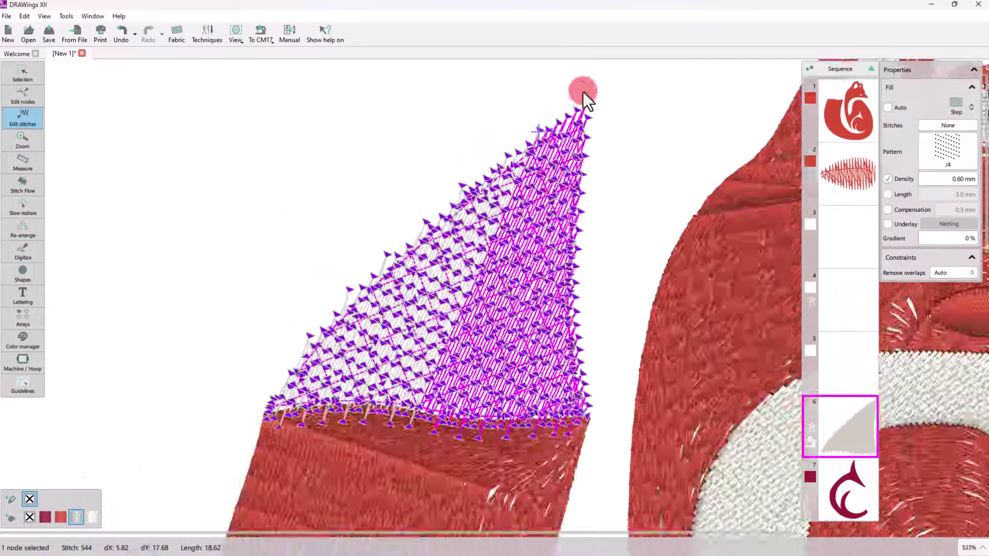
Step: Extend spaced stitch points along the tail tip's inner edge facing the body outward, and finish the stitch editing
scroll(566, 108, "up", 3)
left_click(585, 213)
mouse_move(584, 213)
left_mouse_down()
mouse_move(570, 371)
mouse_move(581, 483)
left_mouse_up()
scroll(324, 358, "down", 4)
left_click(20, 67)
Step: Recolor the fox's eye with the dark burgundy thread used for the haunch swirls
scroll(366, 352, "up", 2)
scroll(335, 438, "up", 1)
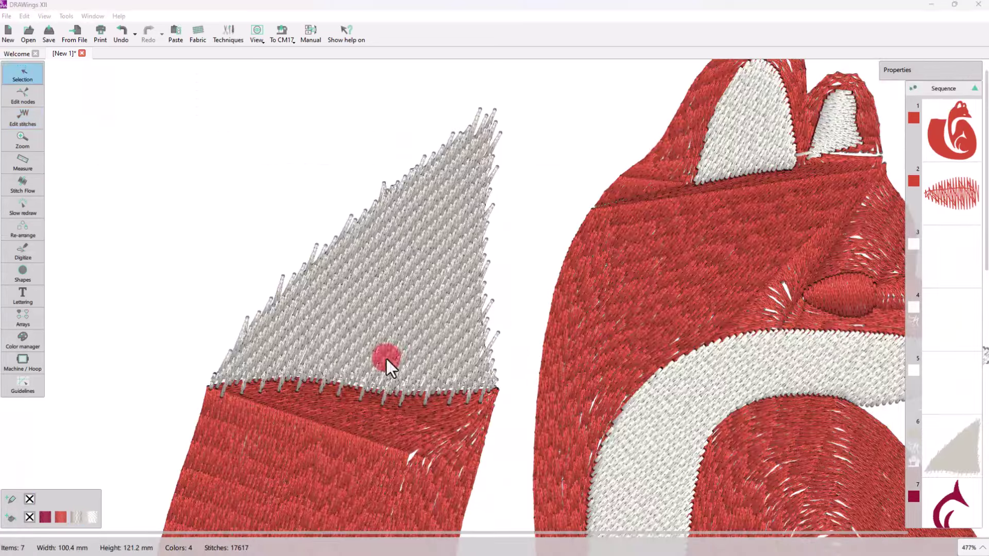
scroll(342, 335, "down", 6)
scroll(410, 248, "up", 2)
left_click(498, 258)
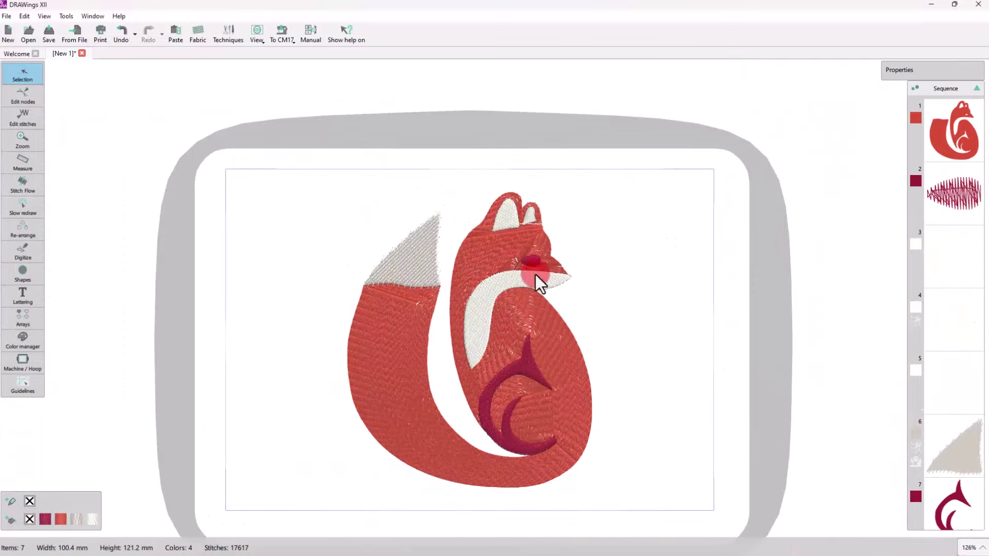